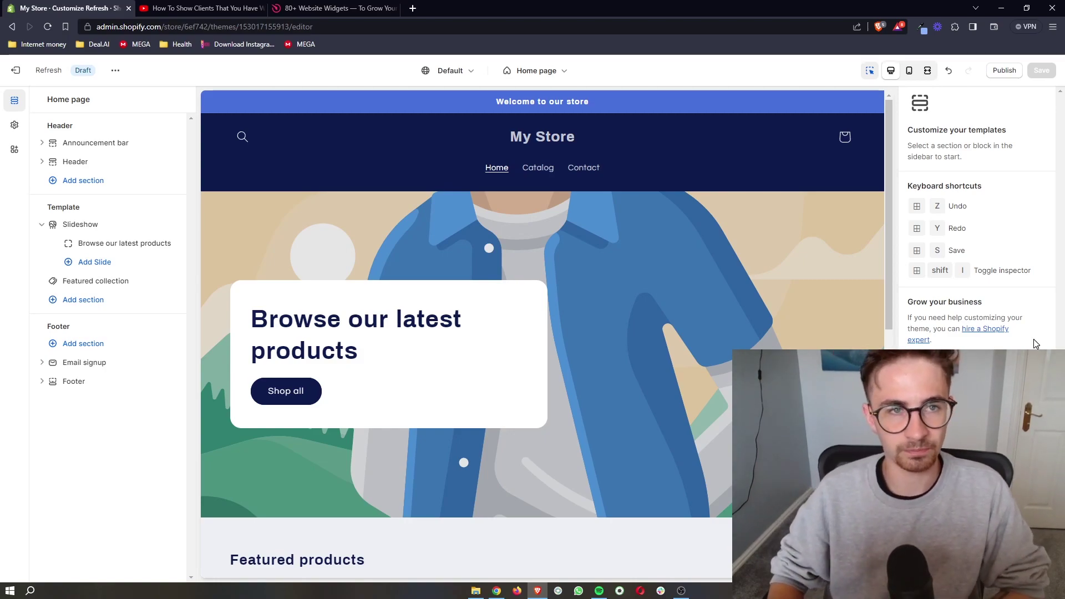
- Go from the YouTube tutorial video to the Elfsight '80+ Website Widgets' homepage tab
{"action": "left_click", "coordinate": [200, 8]}
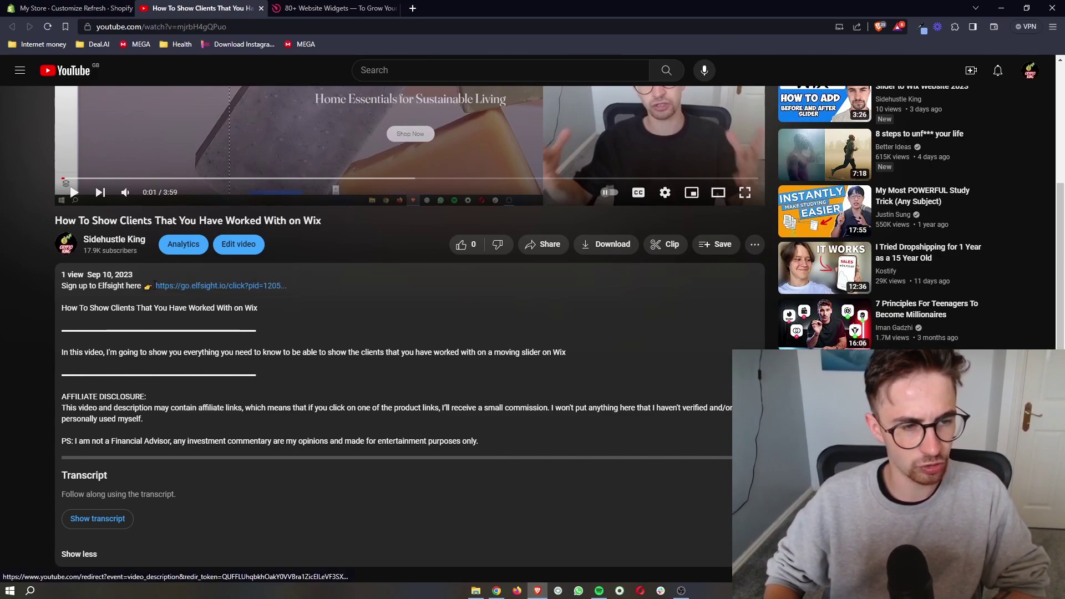
{"action": "left_click_drag", "start_coordinate": [154, 286], "coordinate": [275, 287]}
{"action": "left_click", "coordinate": [309, 290]}
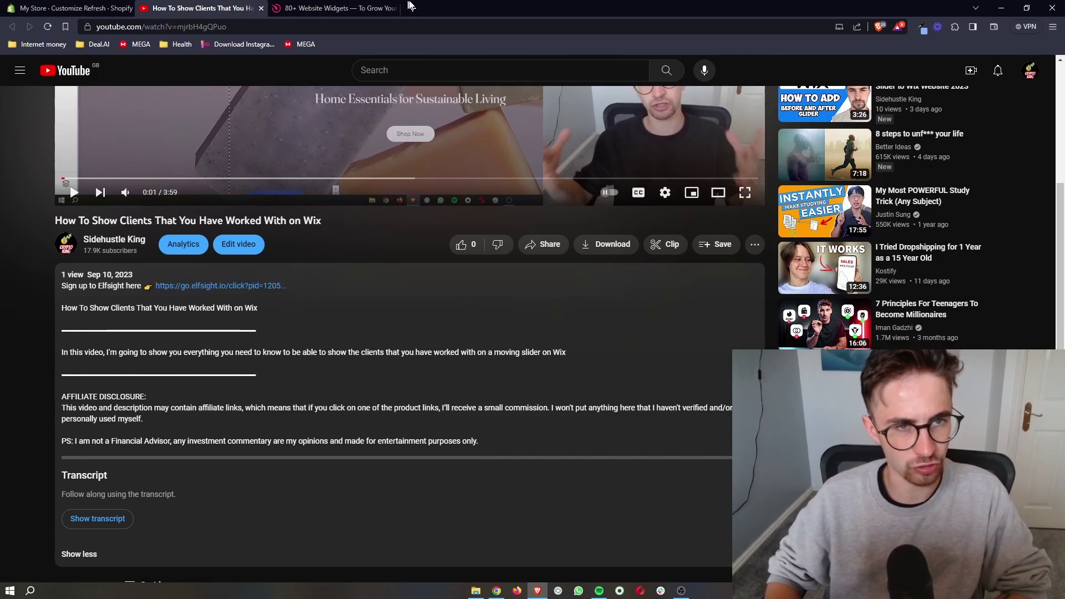
{"action": "left_click", "coordinate": [367, 8]}
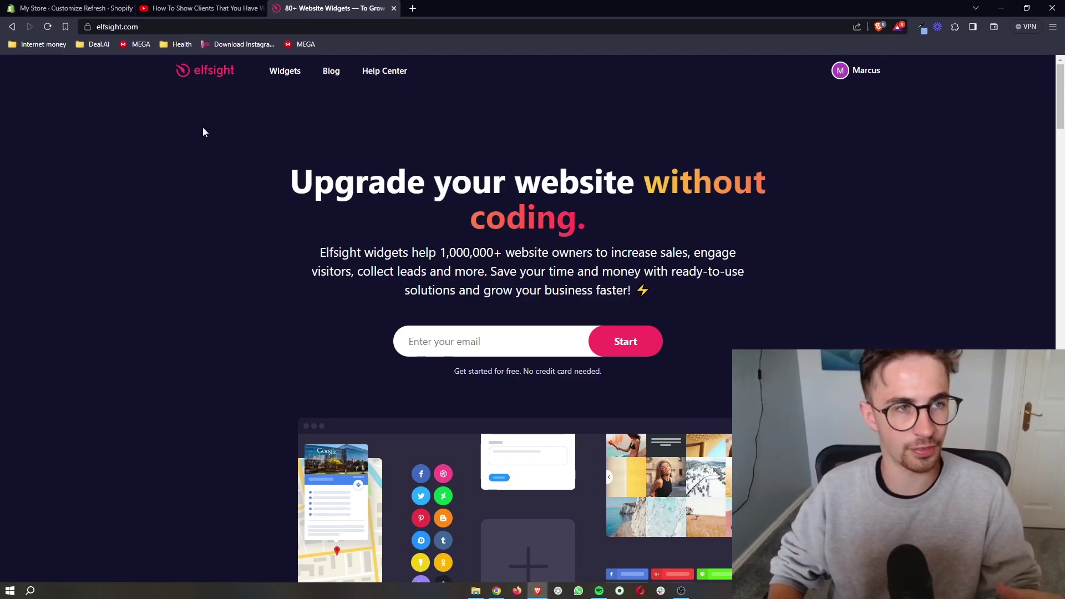
- Glance at the Shopify theme editor, then return to the Elfsight homepage at normal zoom
{"action": "left_click", "coordinate": [62, 8]}
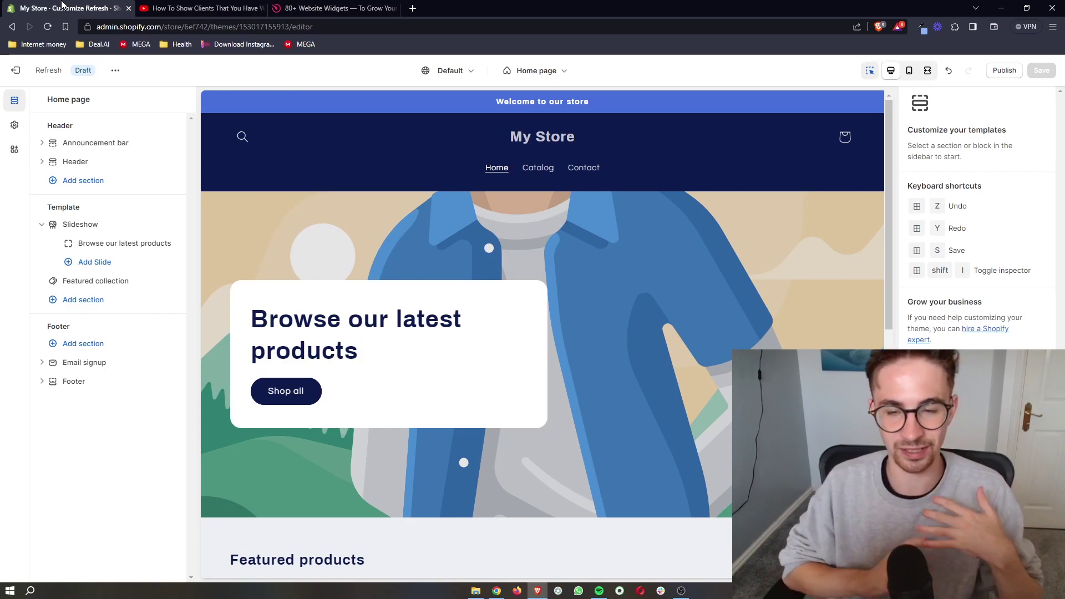
{"action": "left_click", "coordinate": [333, 9]}
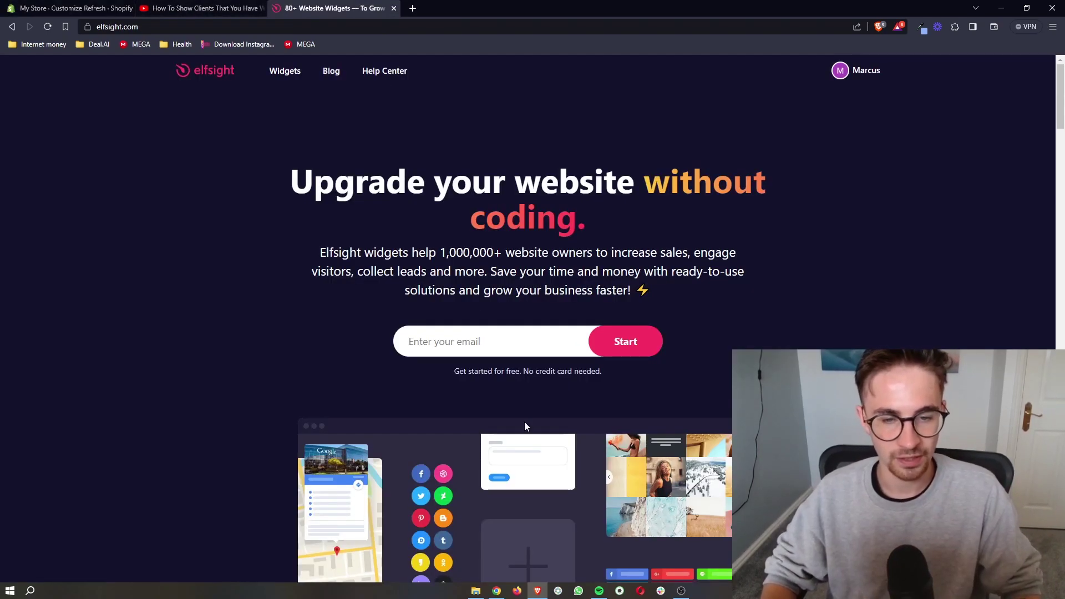
{"action": "scroll", "coordinate": [525, 422], "scroll_direction": "up", "scroll_amount": 2}
{"action": "left_click_drag", "start_coordinate": [397, 333], "coordinate": [666, 332]}
{"action": "left_click", "coordinate": [505, 293]}
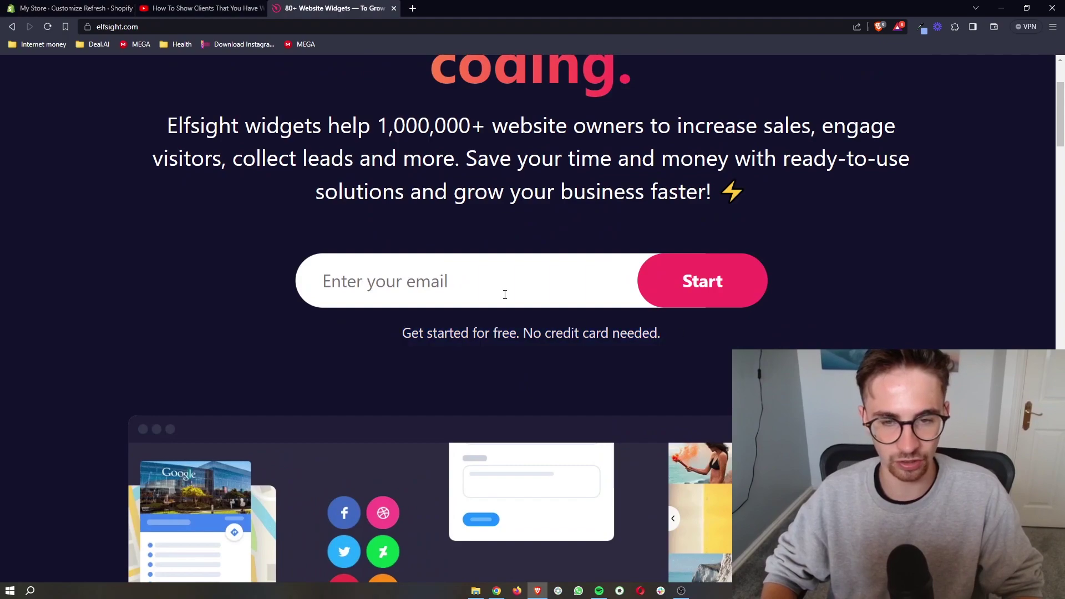
{"action": "key", "text": "ctrl+0"}
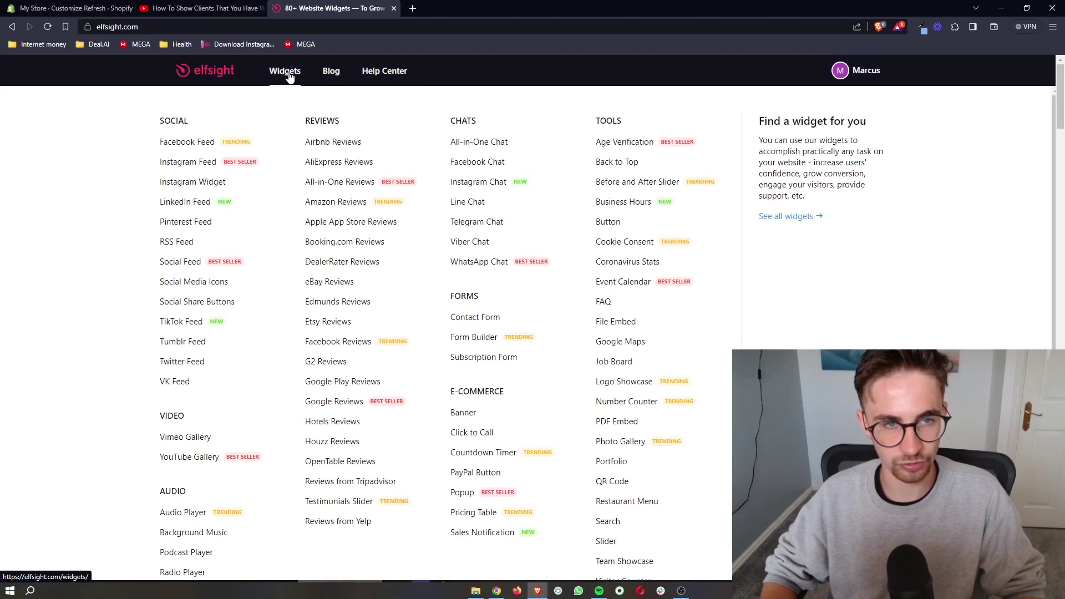
- Browse the full Elfsight widget catalog and start a search for 'vist'
{"action": "left_click", "coordinate": [286, 73]}
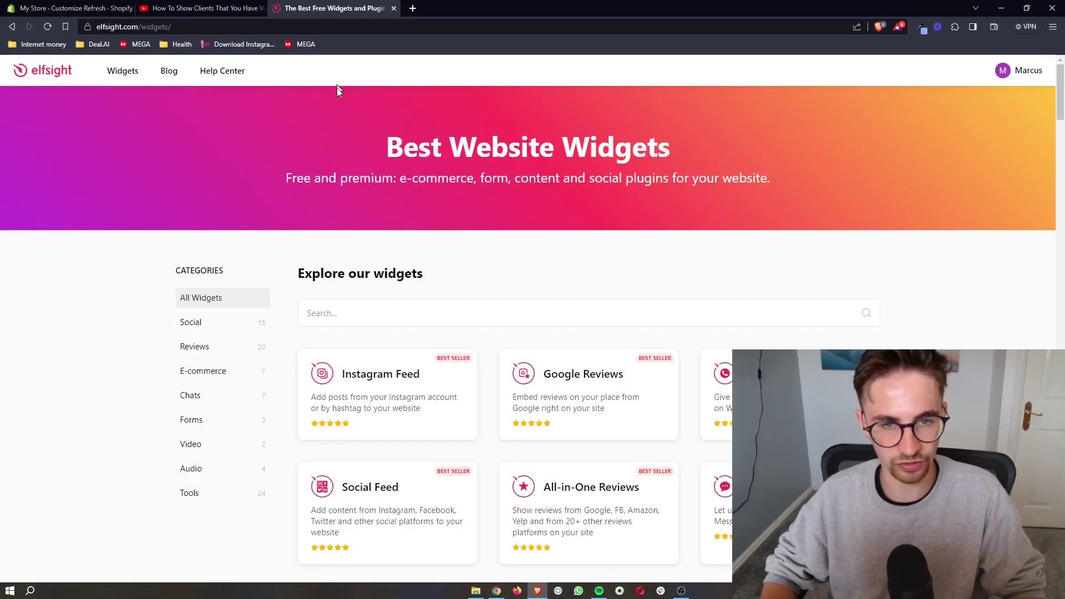
{"action": "scroll", "coordinate": [932, 321], "scroll_direction": "down", "scroll_amount": 3}
{"action": "scroll", "coordinate": [932, 323], "scroll_direction": "down", "scroll_amount": 3}
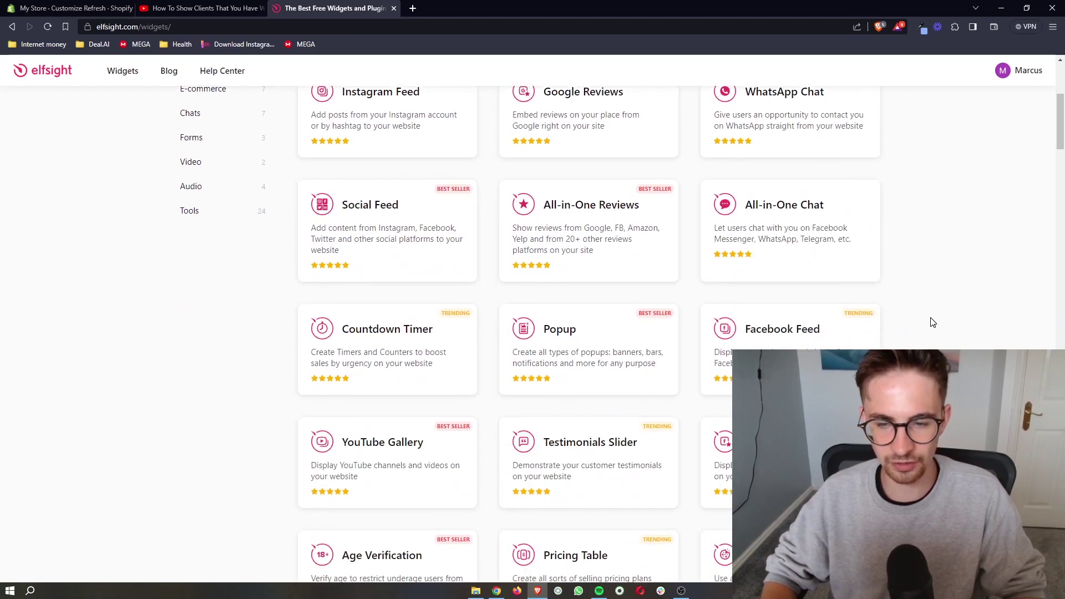
{"action": "scroll", "coordinate": [932, 322], "scroll_direction": "down", "scroll_amount": 3}
{"action": "scroll", "coordinate": [933, 321], "scroll_direction": "down", "scroll_amount": 3}
{"action": "scroll", "coordinate": [932, 323], "scroll_direction": "down", "scroll_amount": 3}
{"action": "scroll", "coordinate": [932, 322], "scroll_direction": "down", "scroll_amount": 3}
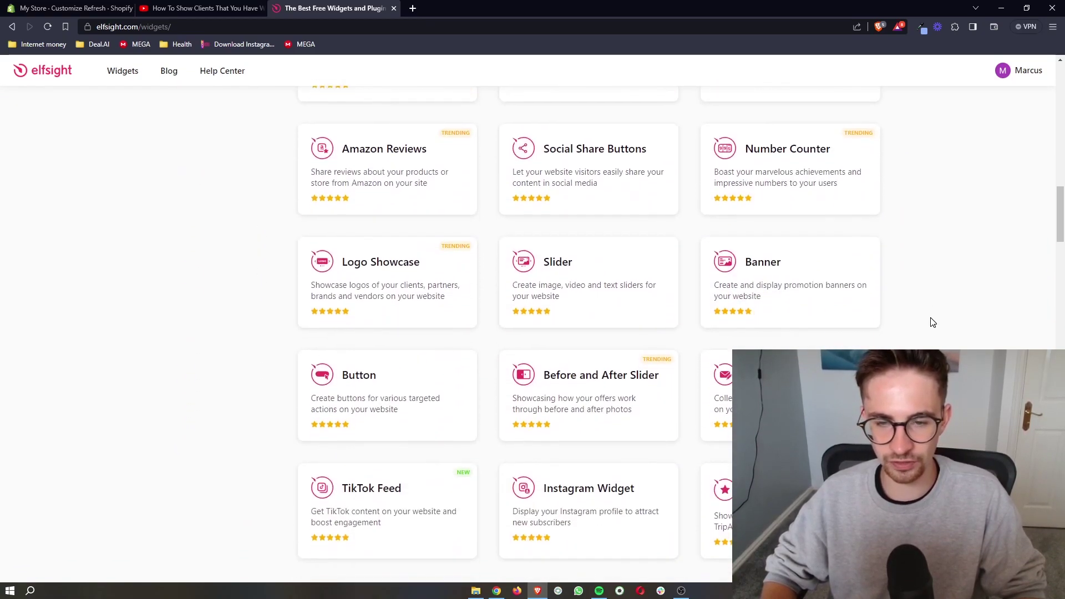
{"action": "scroll", "coordinate": [932, 322], "scroll_direction": "down", "scroll_amount": 3}
{"action": "scroll", "coordinate": [932, 322], "scroll_direction": "down", "scroll_amount": 3}
{"action": "scroll", "coordinate": [932, 322], "scroll_direction": "down", "scroll_amount": 3}
{"action": "scroll", "coordinate": [932, 323], "scroll_direction": "down", "scroll_amount": 3}
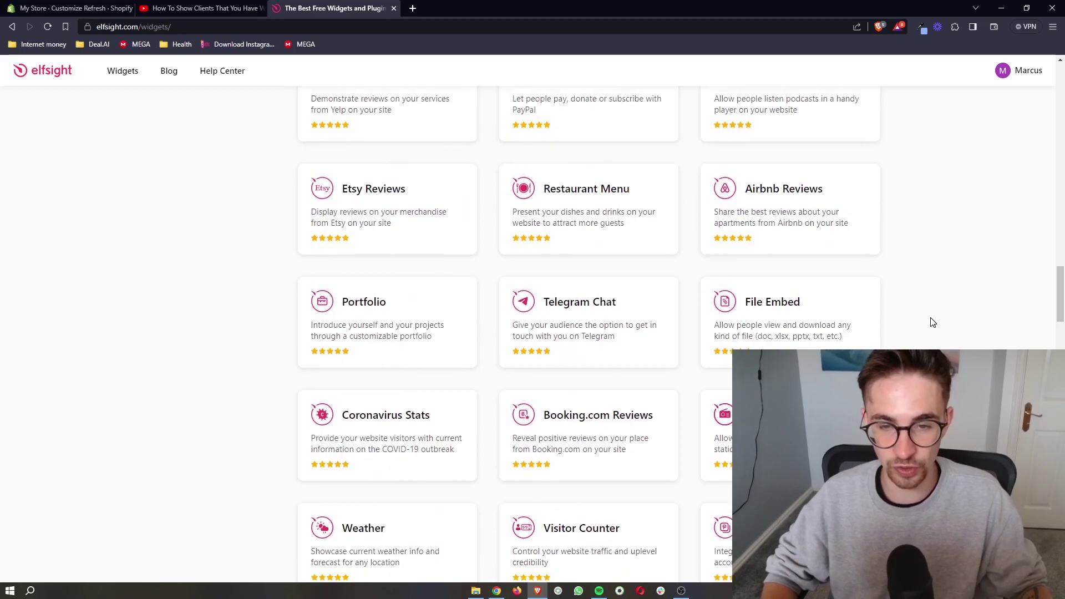
{"action": "scroll", "coordinate": [932, 322], "scroll_direction": "down", "scroll_amount": 3}
{"action": "scroll", "coordinate": [932, 322], "scroll_direction": "down", "scroll_amount": 3}
{"action": "scroll", "coordinate": [932, 322], "scroll_direction": "down", "scroll_amount": 3}
{"action": "scroll", "coordinate": [932, 323], "scroll_direction": "down", "scroll_amount": 3}
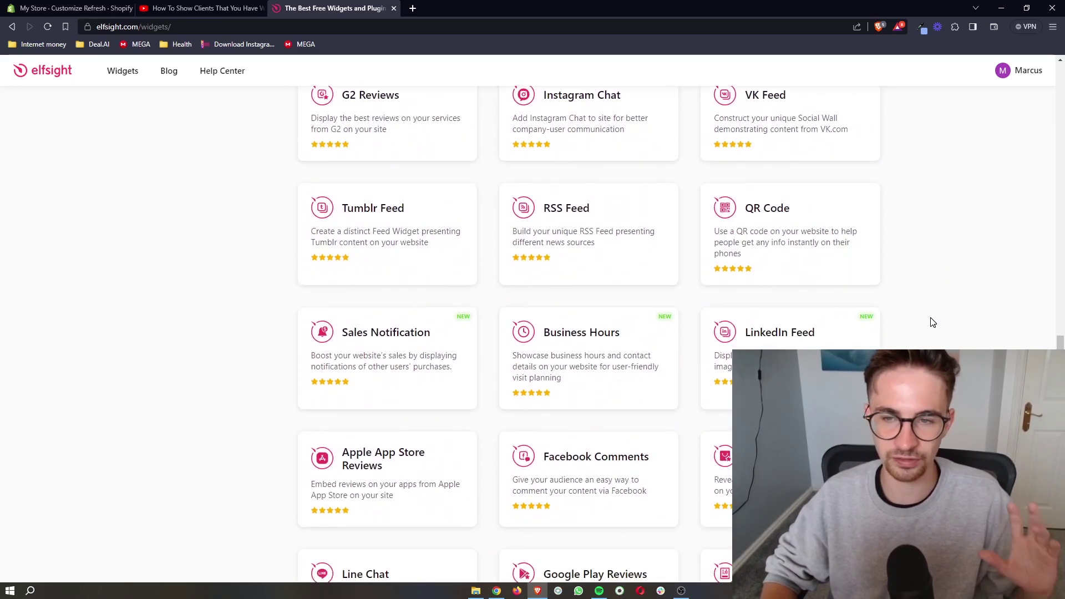
{"action": "scroll", "coordinate": [932, 322], "scroll_direction": "down", "scroll_amount": 3}
{"action": "scroll", "coordinate": [932, 323], "scroll_direction": "down", "scroll_amount": 3}
{"action": "scroll", "coordinate": [932, 323], "scroll_direction": "up", "scroll_amount": 4}
{"action": "scroll", "coordinate": [932, 322], "scroll_direction": "up", "scroll_amount": 4}
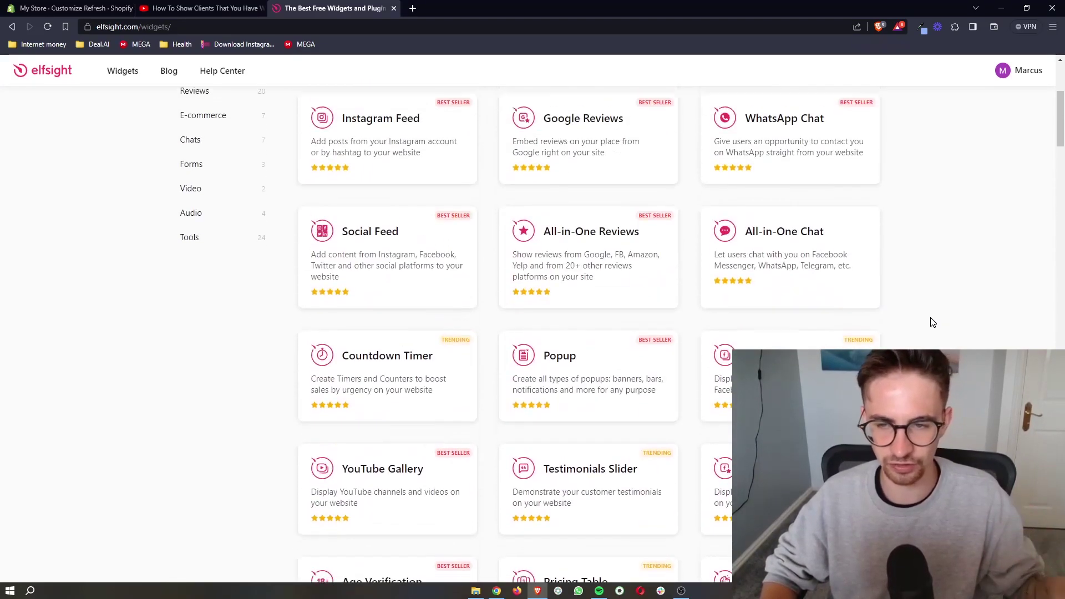
{"action": "scroll", "coordinate": [933, 322], "scroll_direction": "up", "scroll_amount": 4}
{"action": "scroll", "coordinate": [932, 322], "scroll_direction": "up", "scroll_amount": 2}
{"action": "left_click", "coordinate": [573, 309]}
{"action": "scroll", "coordinate": [574, 308], "scroll_direction": "down", "scroll_amount": 1}
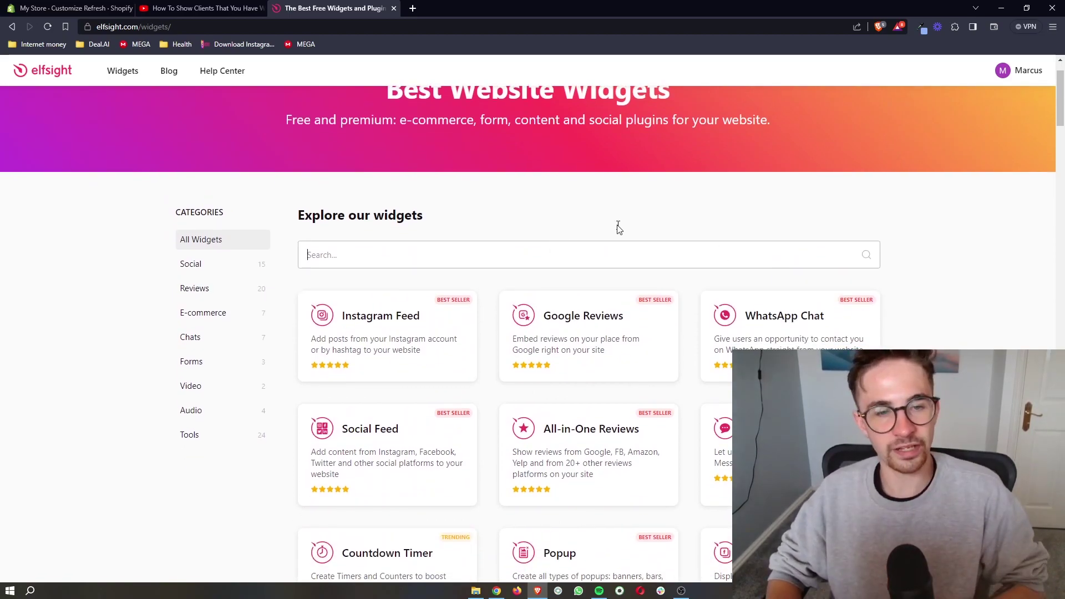
{"action": "type", "text": "vistor"}
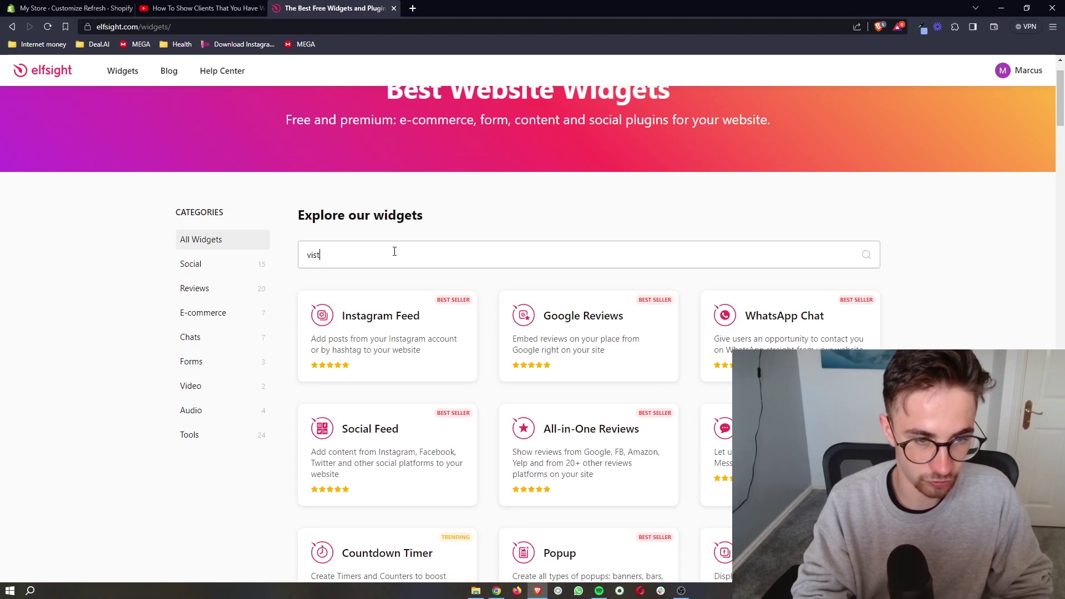
- Correct the catalog search term to 'visitor' so Visitor Counter is listed
{"action": "key", "text": "BackSpace"}
{"action": "key", "text": "BackSpace"}
{"action": "key", "text": "BackSpace"}
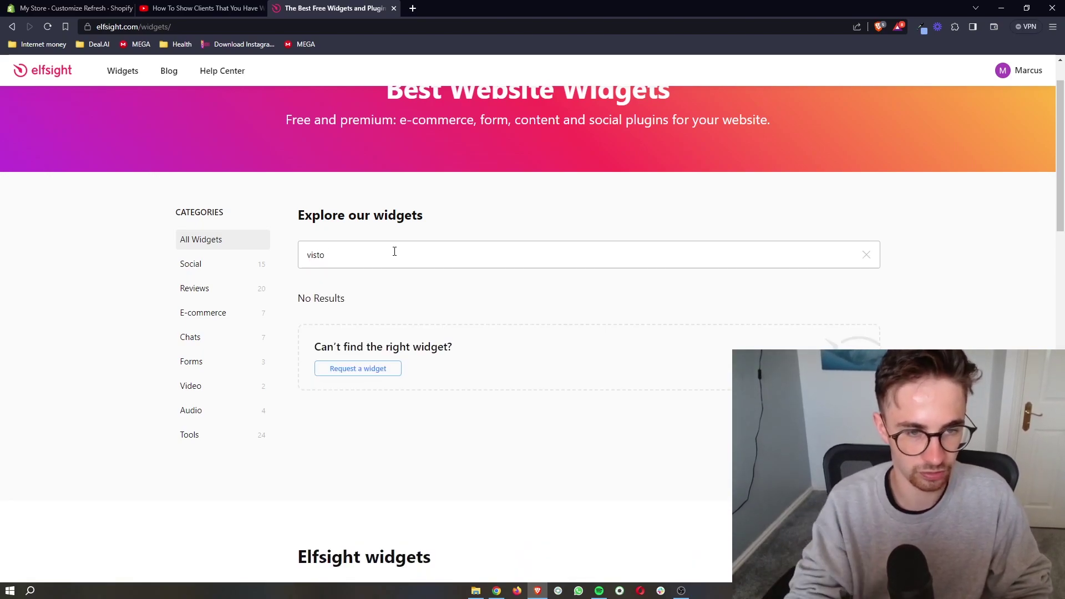
{"action": "type", "text": "su"}
{"action": "type", "text": "tor"}
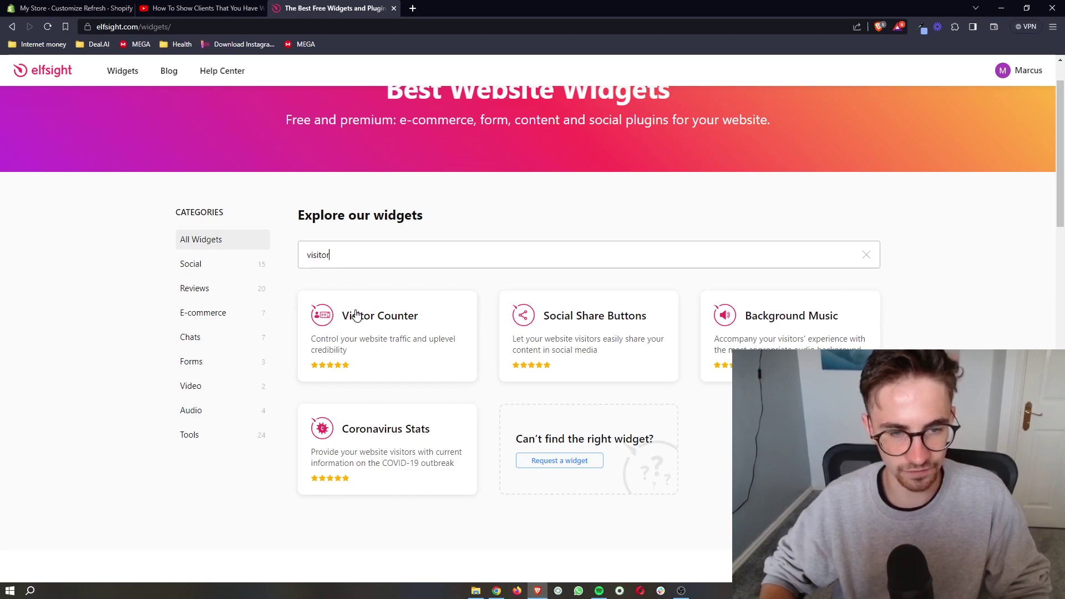
- Preview the Visitor Counter templates and continue with the dark Detail Visitor Counter
{"action": "left_click", "coordinate": [354, 322]}
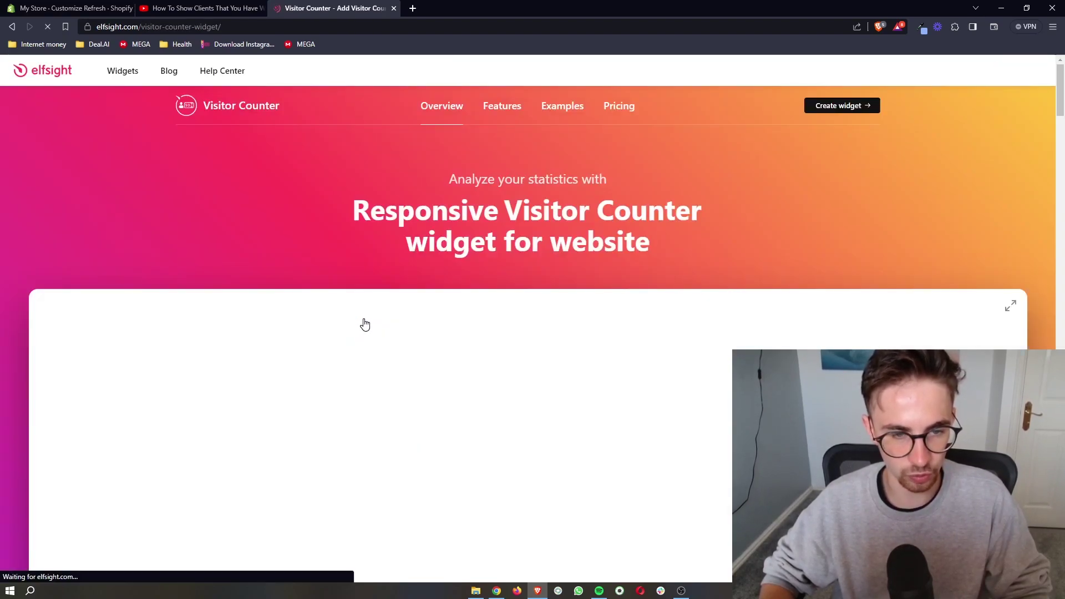
{"action": "scroll", "coordinate": [495, 285], "scroll_direction": "down", "scroll_amount": 1}
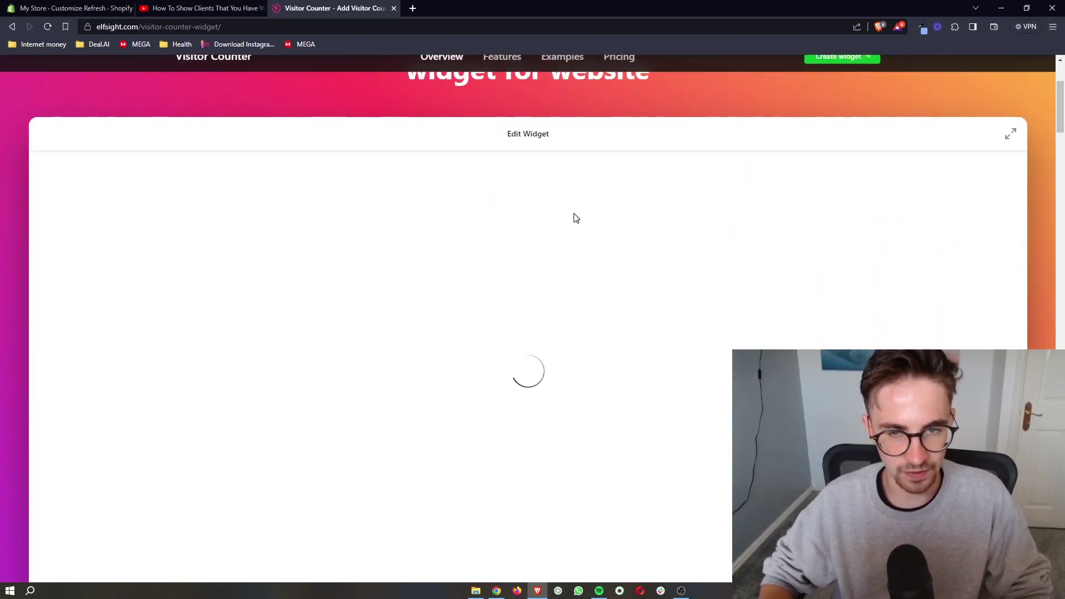
{"action": "left_click_drag", "start_coordinate": [499, 132], "coordinate": [590, 136]}
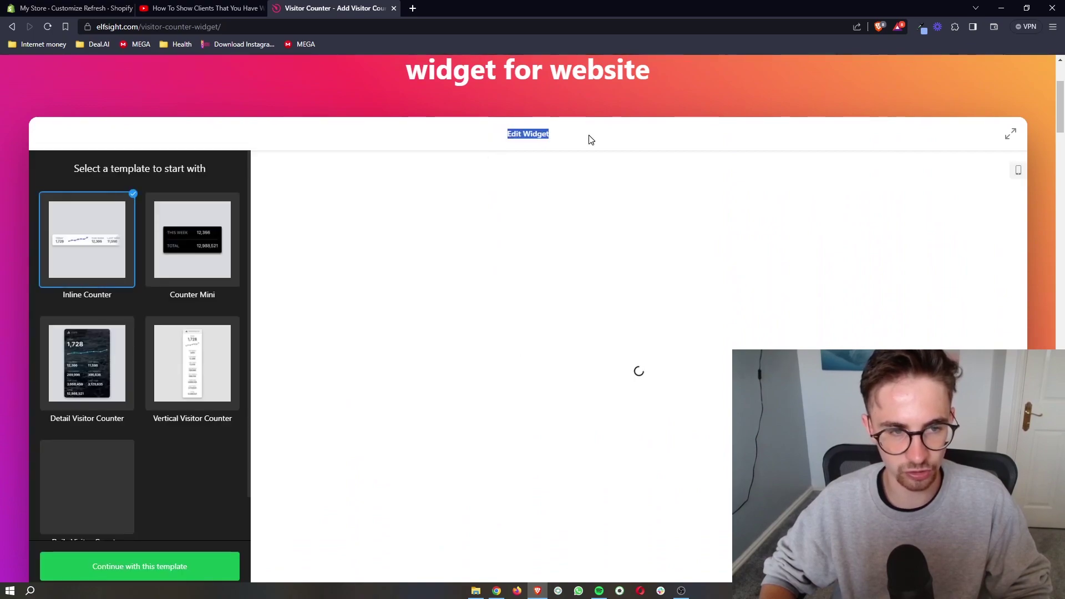
{"action": "left_click", "coordinate": [192, 238]}
{"action": "left_click", "coordinate": [91, 366]}
{"action": "left_click", "coordinate": [172, 376]}
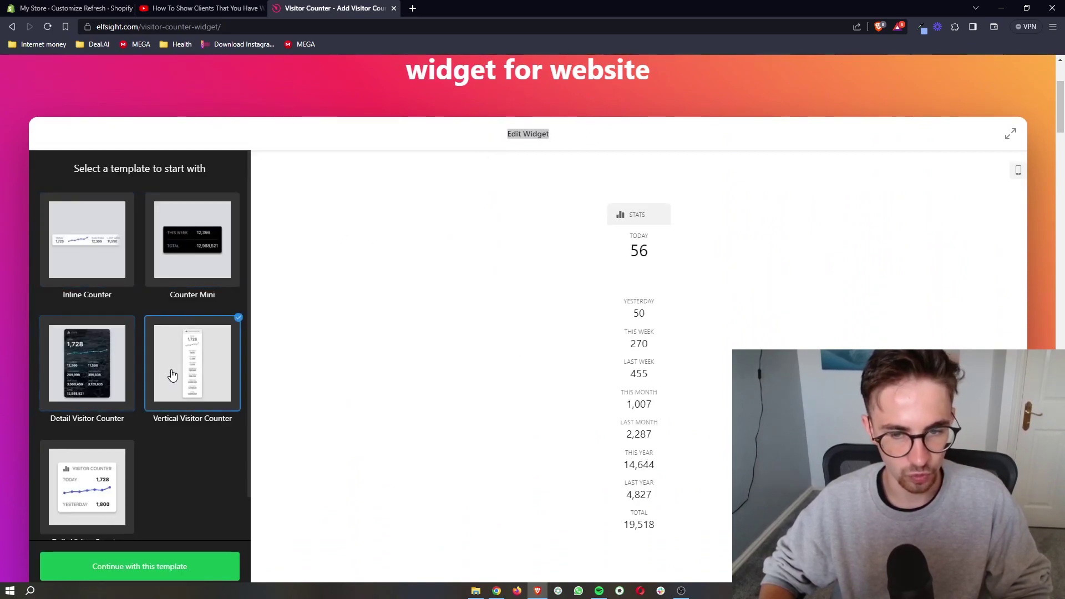
{"action": "left_click", "coordinate": [59, 462]}
{"action": "left_click", "coordinate": [87, 383]}
{"action": "scroll", "coordinate": [223, 360], "scroll_direction": "down", "scroll_amount": 1}
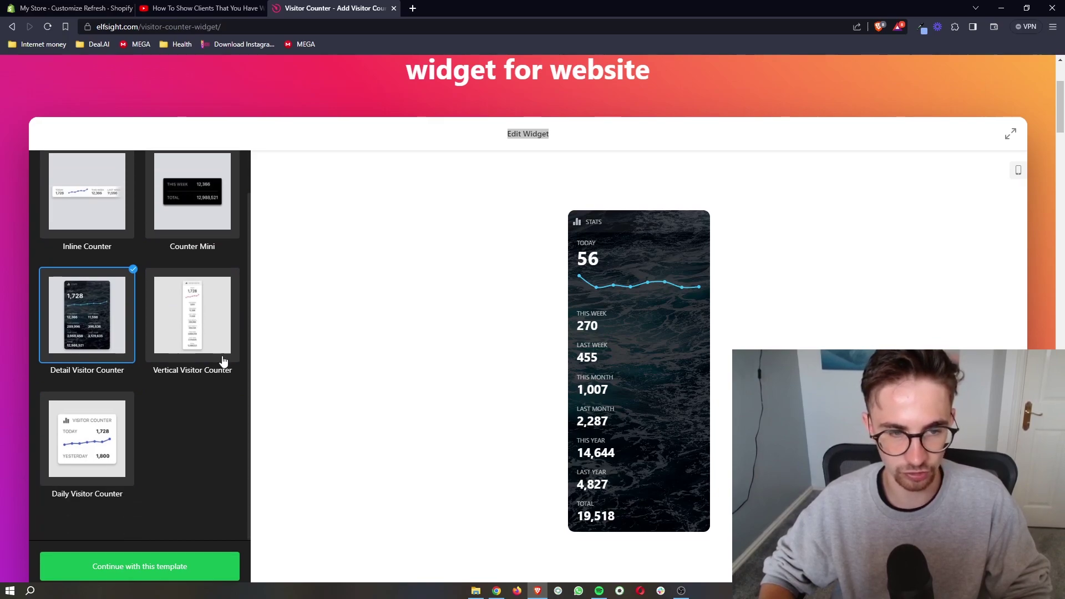
{"action": "scroll", "coordinate": [201, 455], "scroll_direction": "down", "scroll_amount": 1}
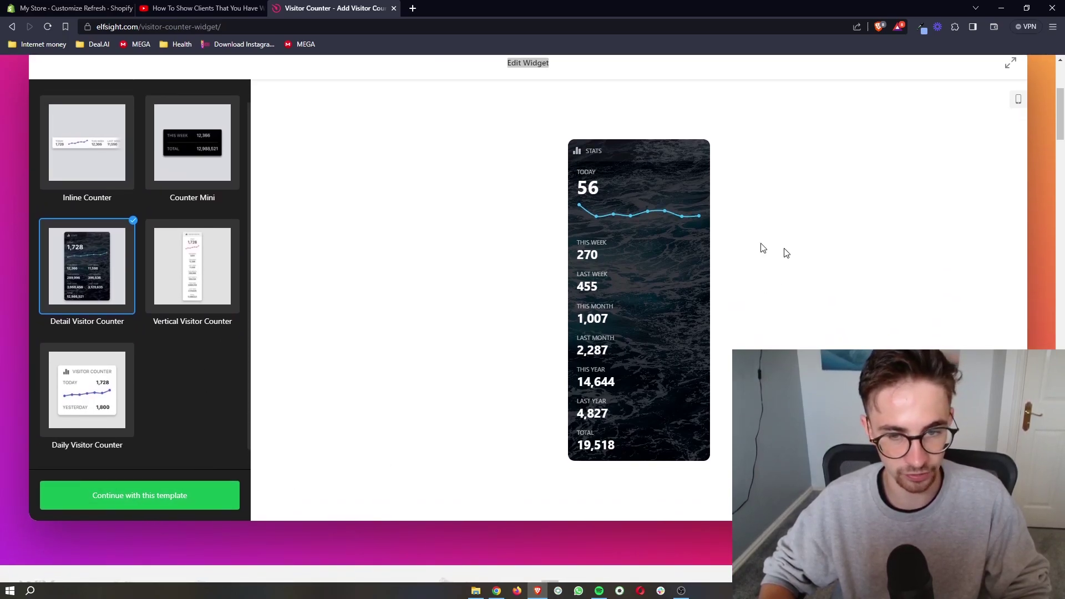
{"action": "left_click", "coordinate": [138, 495]}
{"action": "scroll", "coordinate": [236, 284], "scroll_direction": "up", "scroll_amount": 1}
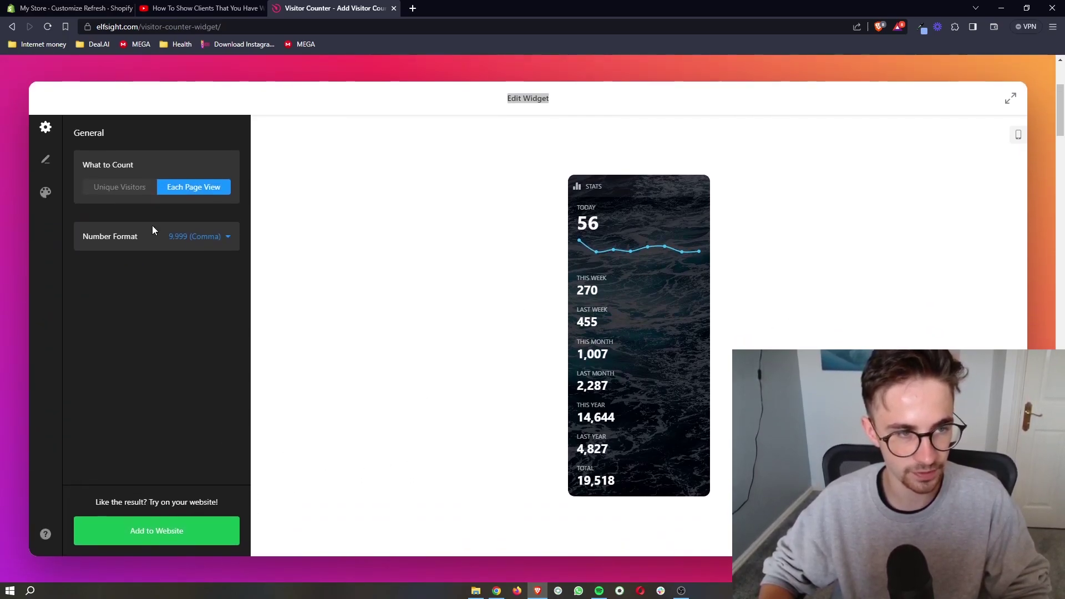
- Set What to Count to Unique Visitors, keeping the 9,999 (Comma) number format
{"action": "left_click", "coordinate": [129, 190]}
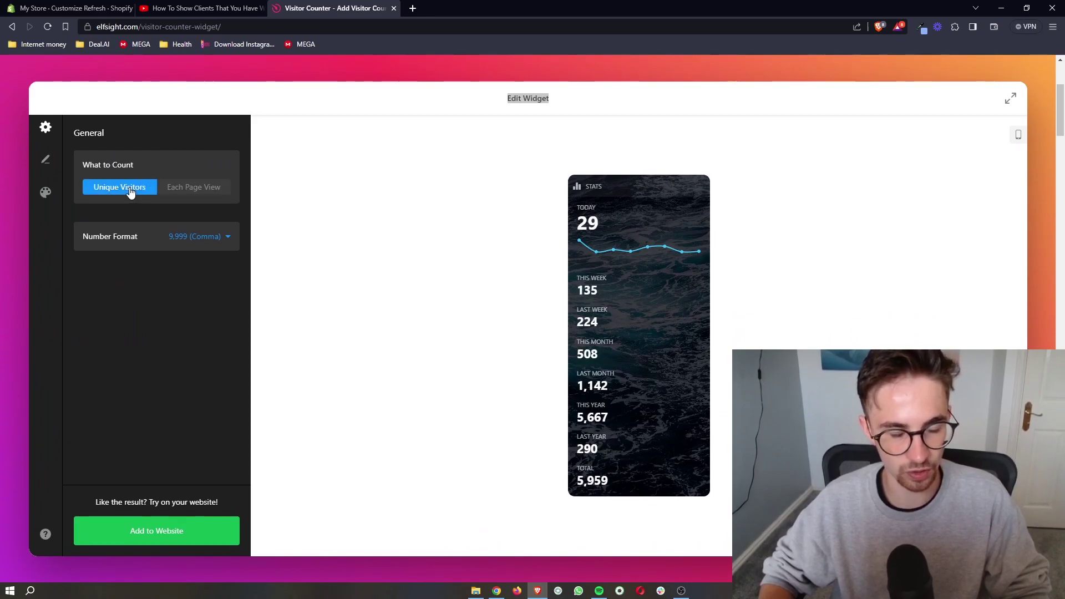
{"action": "left_click", "coordinate": [215, 190]}
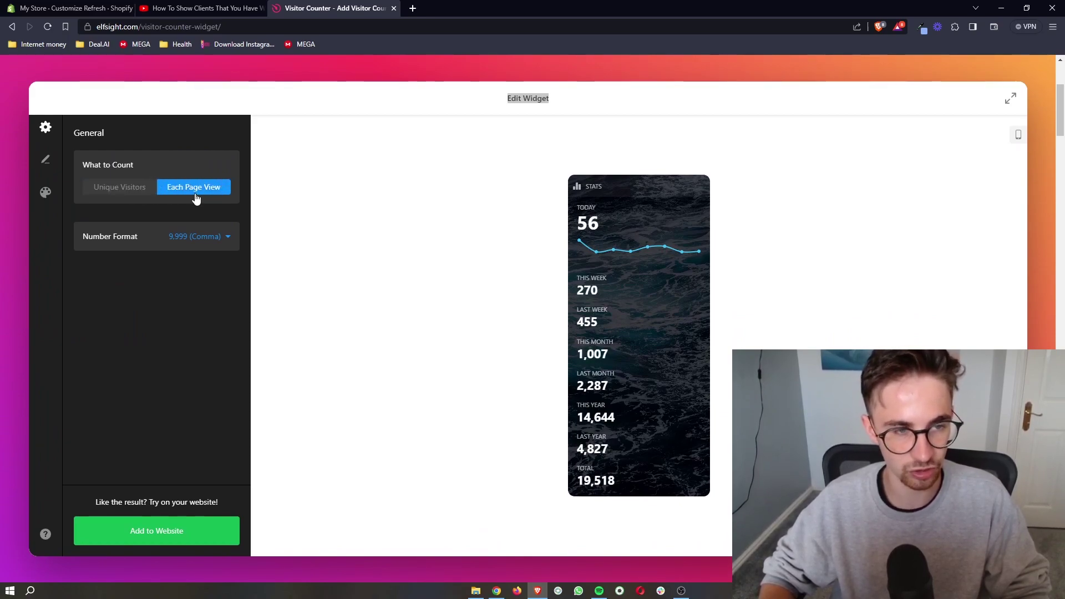
{"action": "left_click", "coordinate": [121, 190]}
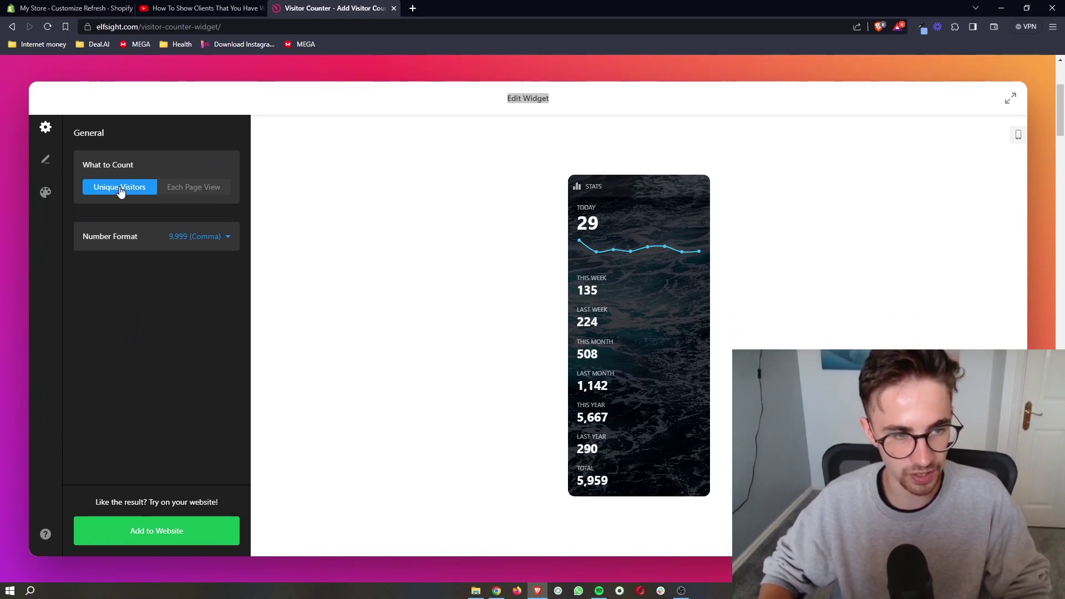
{"action": "left_click", "coordinate": [207, 241]}
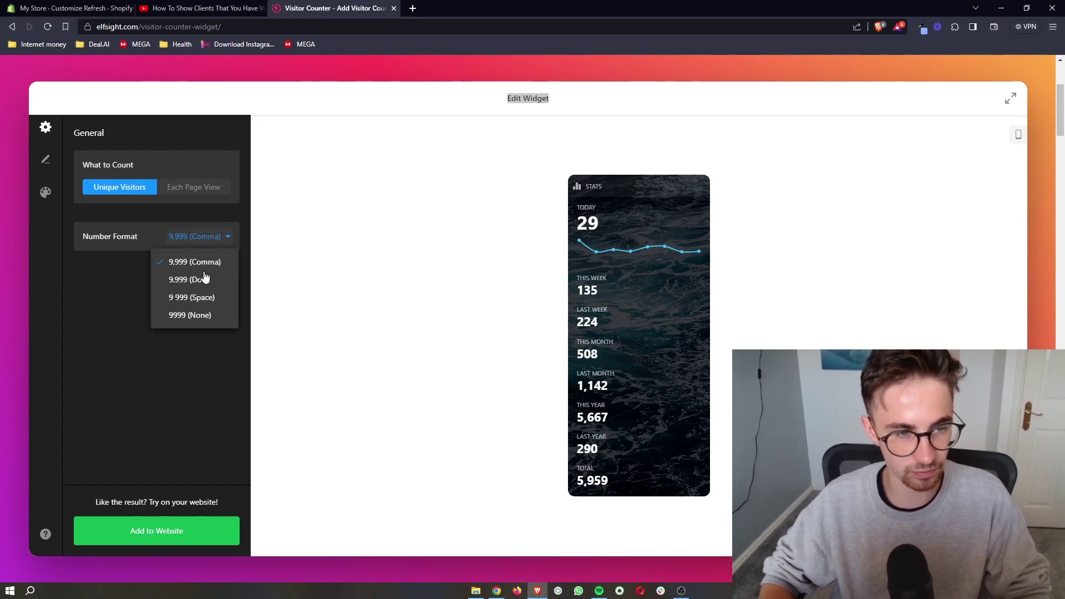
{"action": "left_click", "coordinate": [208, 335]}
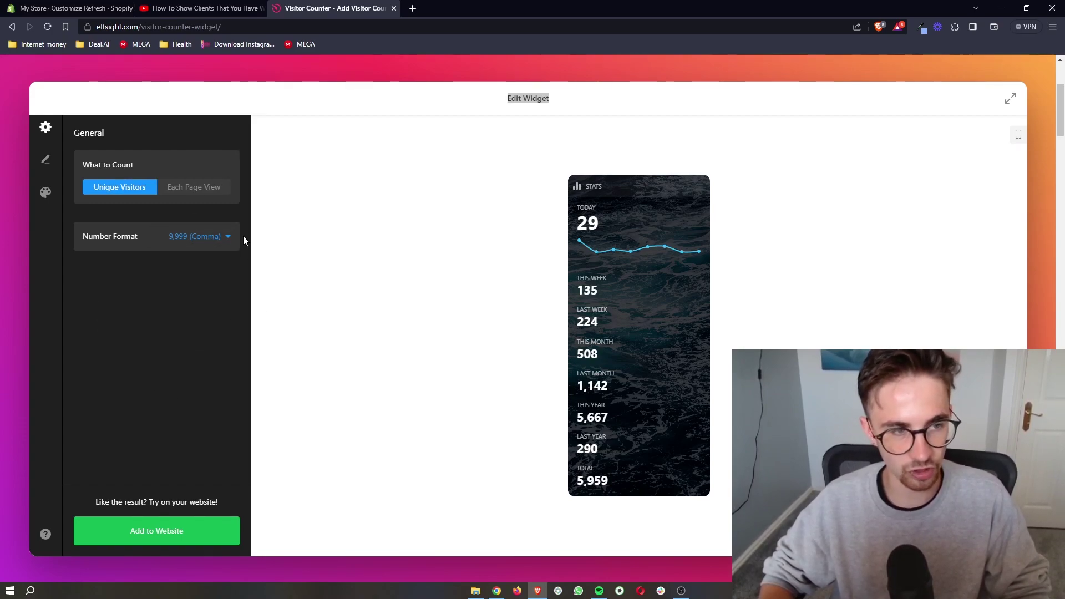
- Add the Visitor Counter to a website and publish it from the editor
{"action": "left_click", "coordinate": [151, 533]}
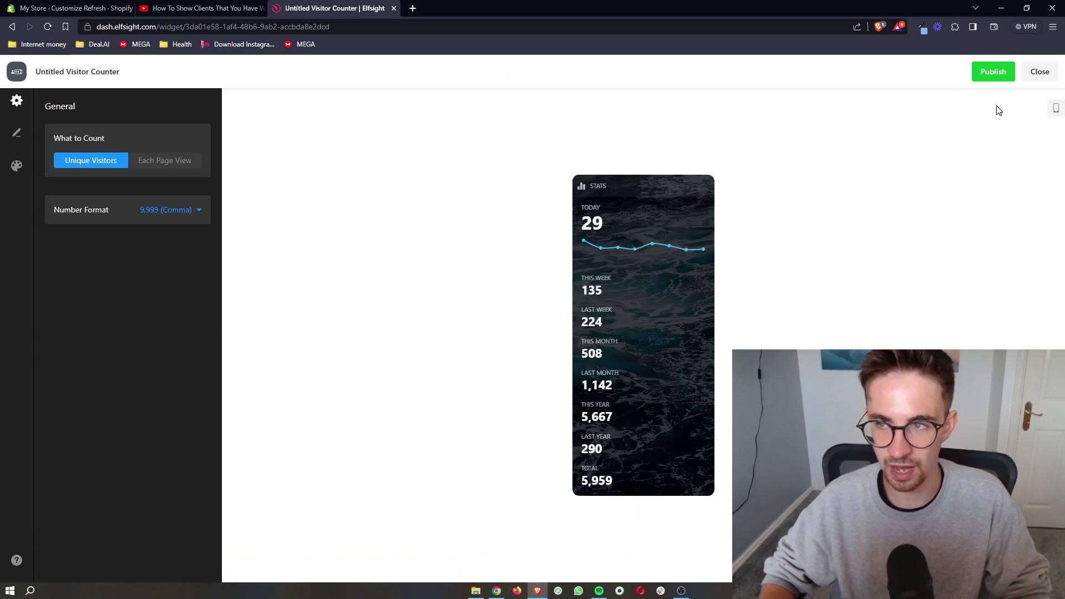
{"action": "left_click", "coordinate": [993, 76]}
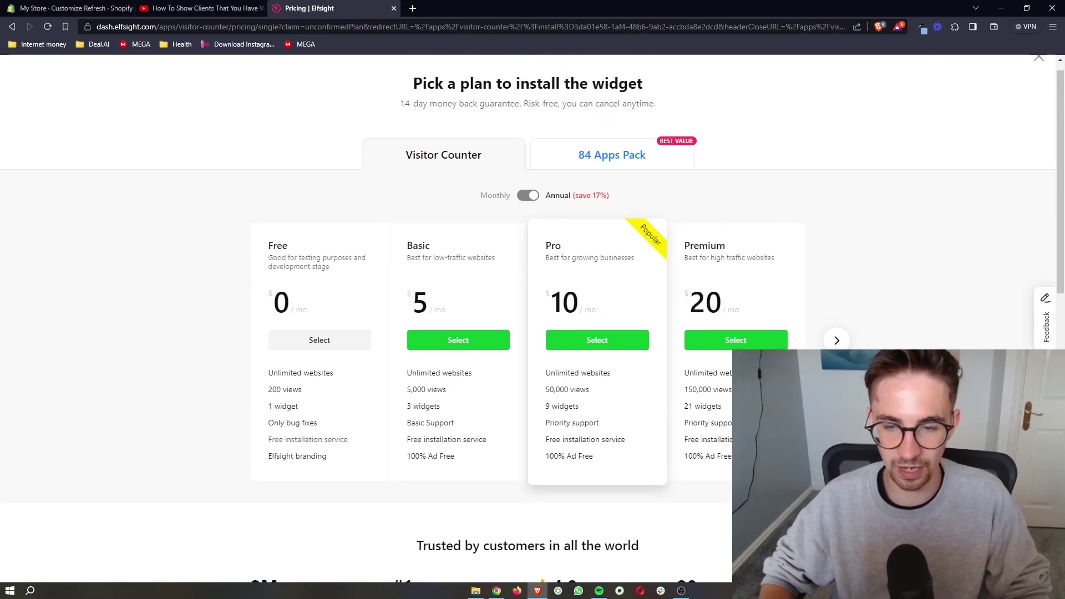
- Compare the Basic, Pro and Premium view limits, then select the Free plan
{"action": "left_click_drag", "start_coordinate": [733, 389], "coordinate": [681, 389]}
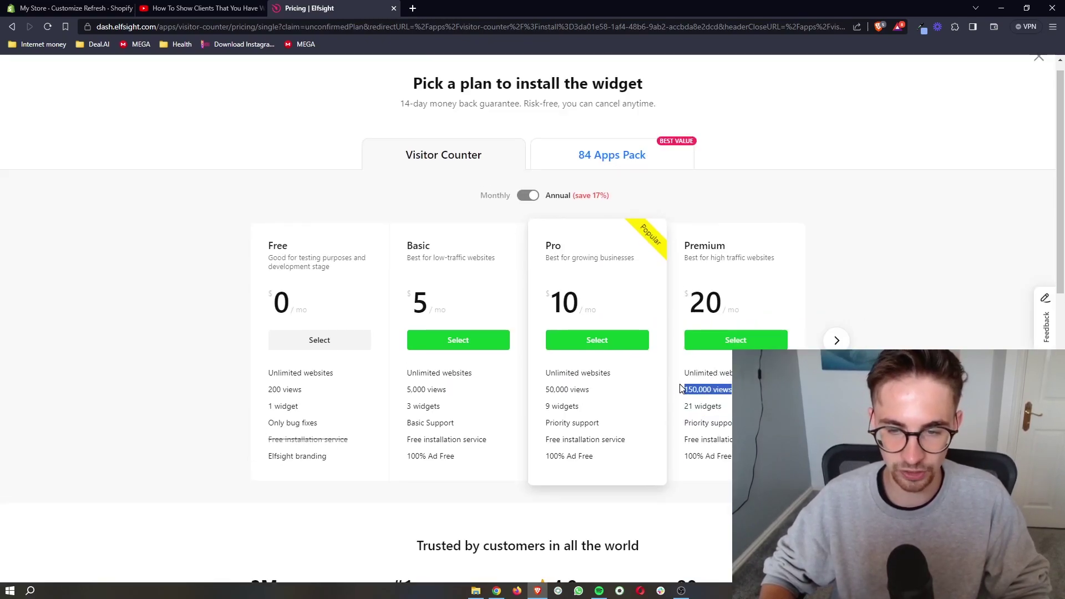
{"action": "left_click_drag", "start_coordinate": [597, 391], "coordinate": [537, 398]}
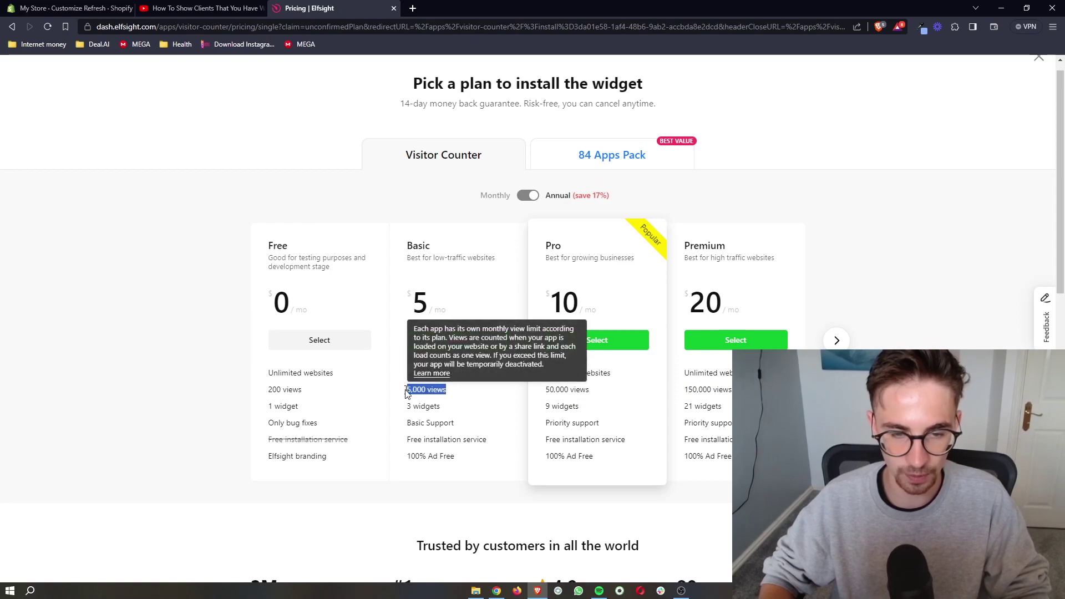
{"action": "left_click_drag", "start_coordinate": [453, 392], "coordinate": [402, 391]}
{"action": "left_click", "coordinate": [71, 7]}
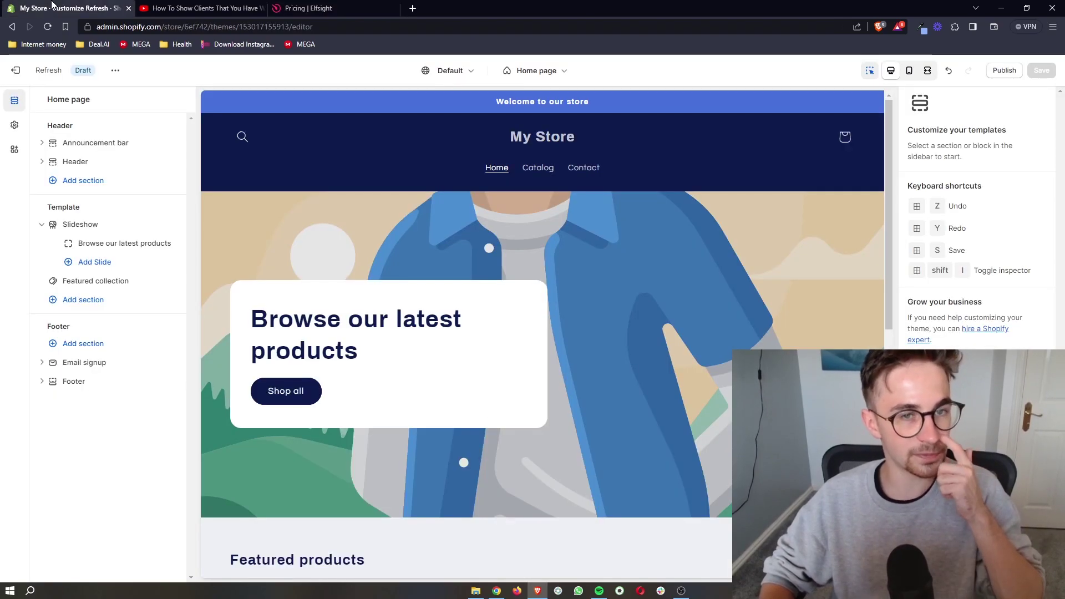
{"action": "left_click", "coordinate": [307, 7]}
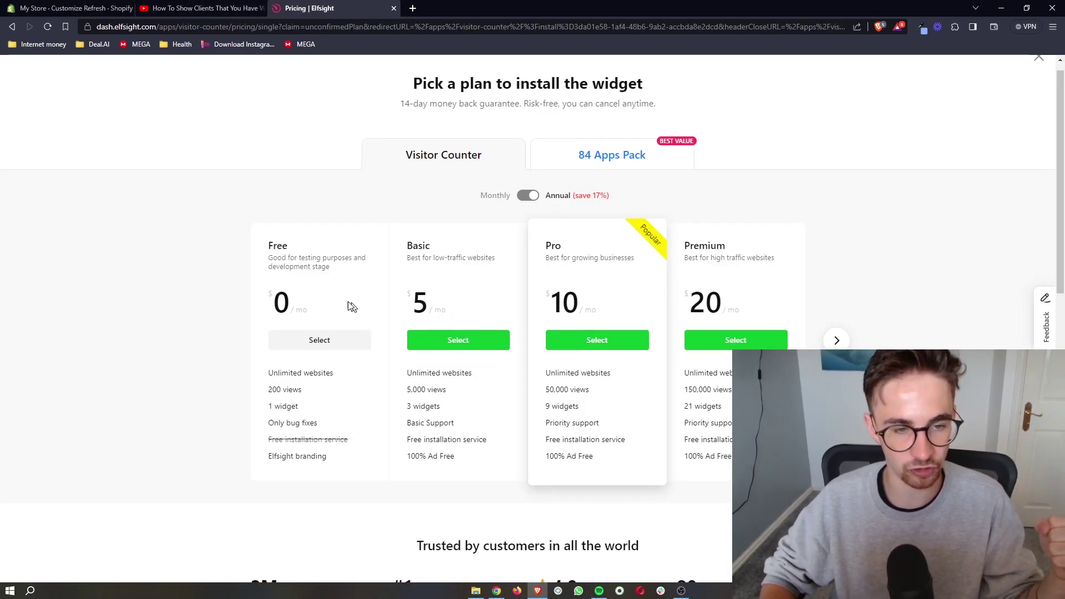
{"action": "scroll", "coordinate": [337, 301], "scroll_direction": "up", "scroll_amount": 3}
{"action": "scroll", "coordinate": [337, 302], "scroll_direction": "up", "scroll_amount": 1}
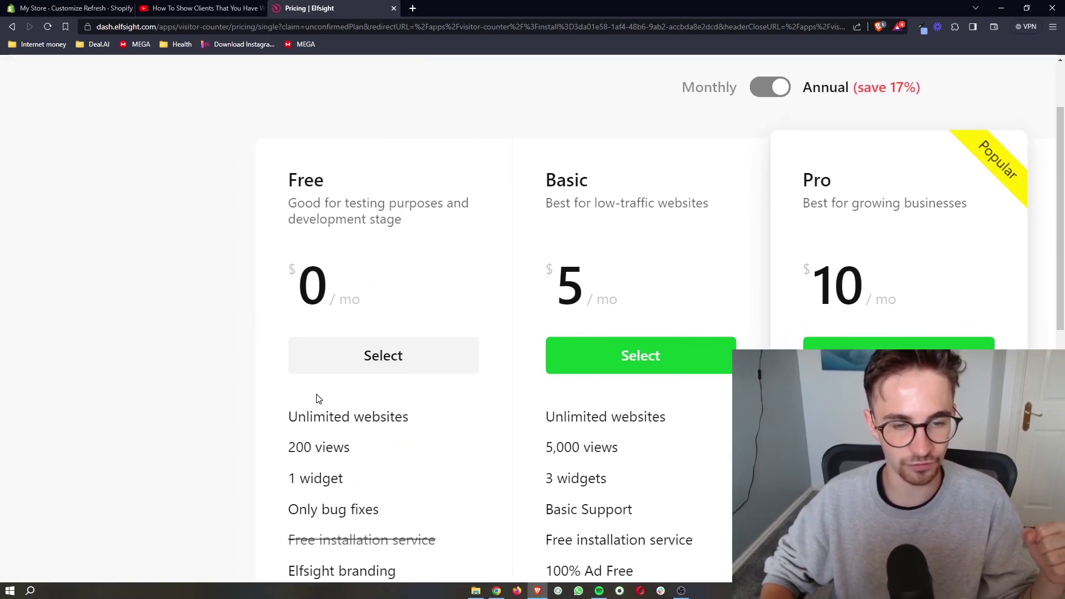
{"action": "key", "text": "ctrl+0"}
{"action": "left_click", "coordinate": [317, 342]}
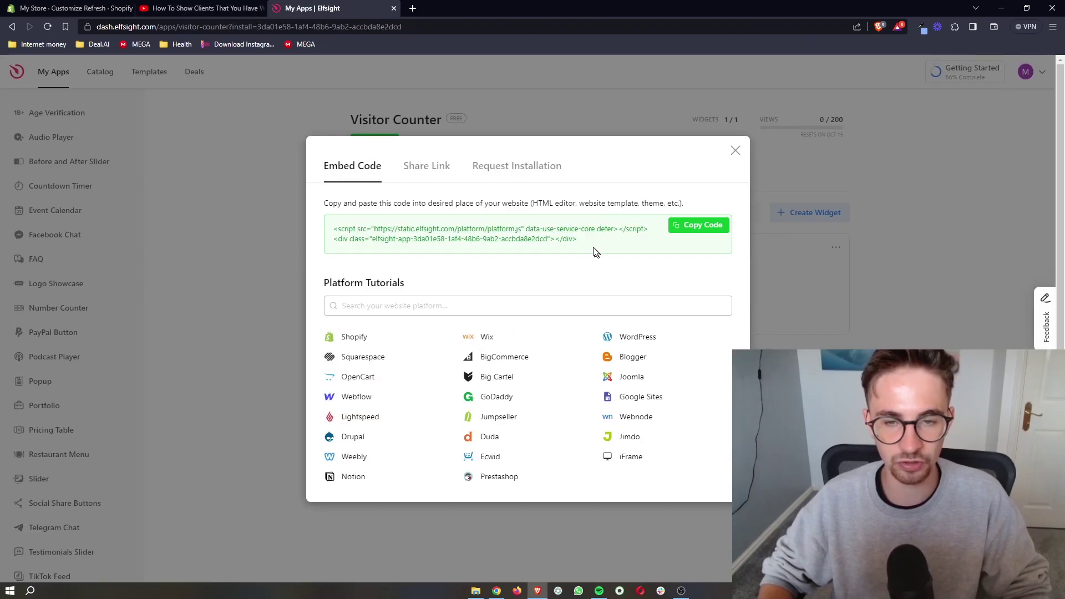
- Copy the Visitor Counter embed code and return to the Shopify My Store editor
{"action": "left_click_drag", "start_coordinate": [595, 246], "coordinate": [393, 230]}
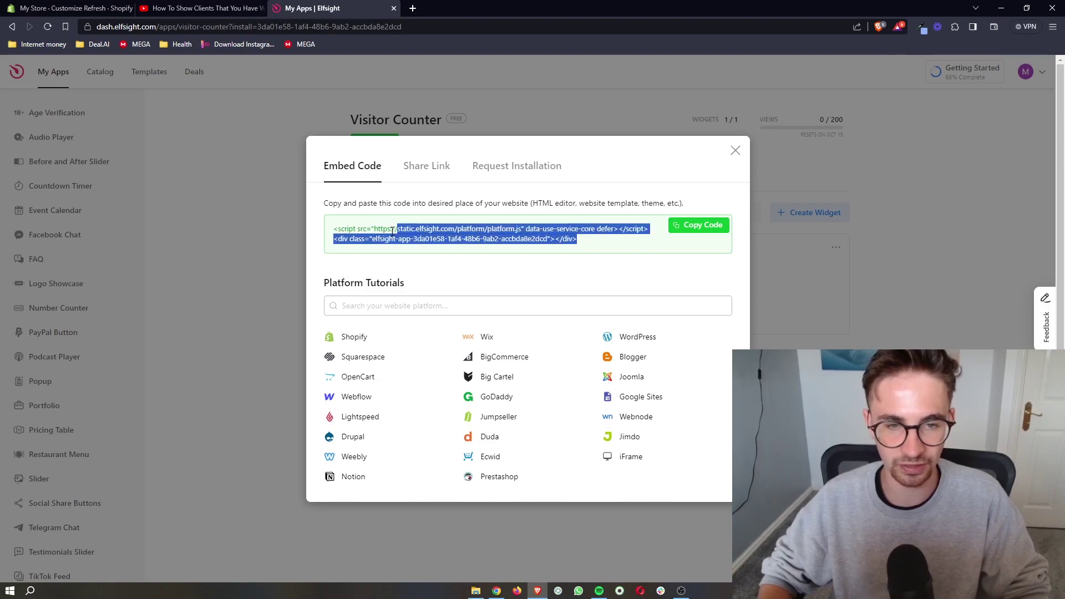
{"action": "left_click", "coordinate": [582, 289]}
{"action": "left_click_drag", "start_coordinate": [598, 242], "coordinate": [331, 228]}
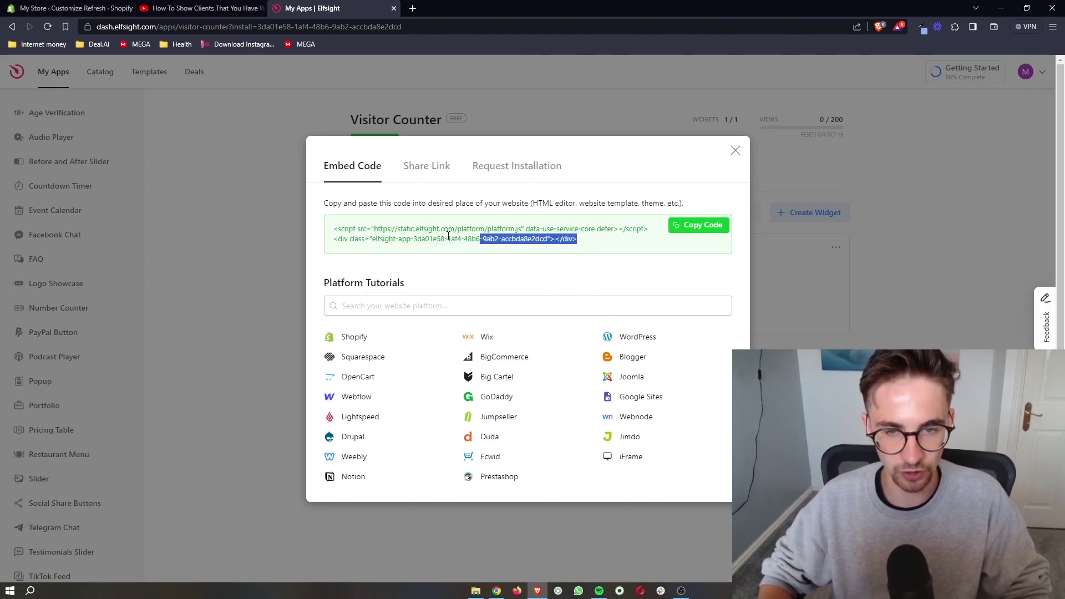
{"action": "left_click", "coordinate": [468, 272]}
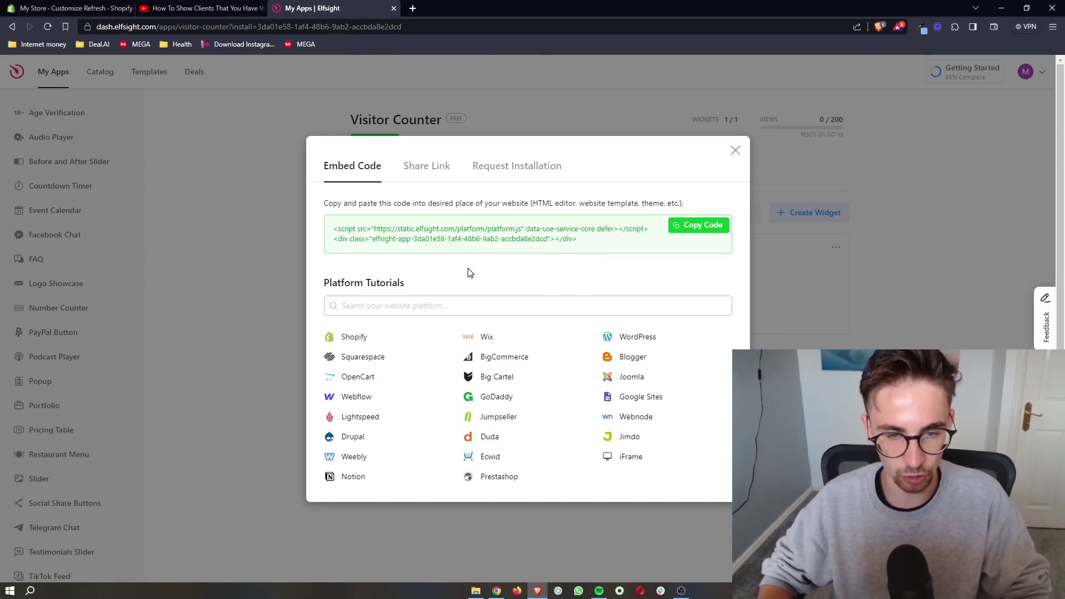
{"action": "left_click", "coordinate": [704, 225]}
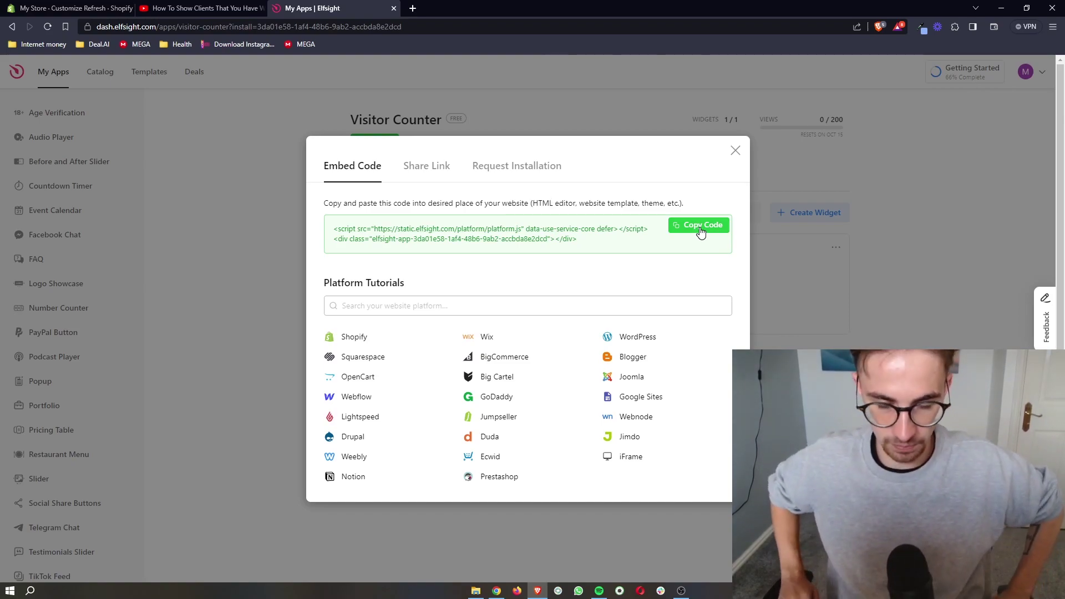
{"action": "right_click", "coordinate": [701, 231]}
{"action": "left_click", "coordinate": [702, 231]}
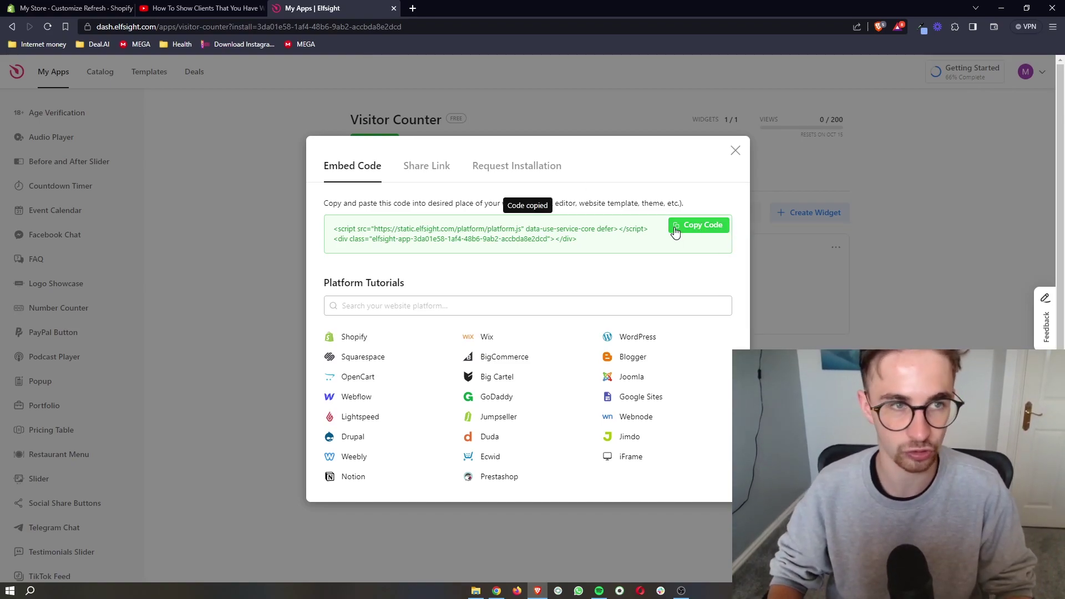
{"action": "left_click", "coordinate": [75, 8]}
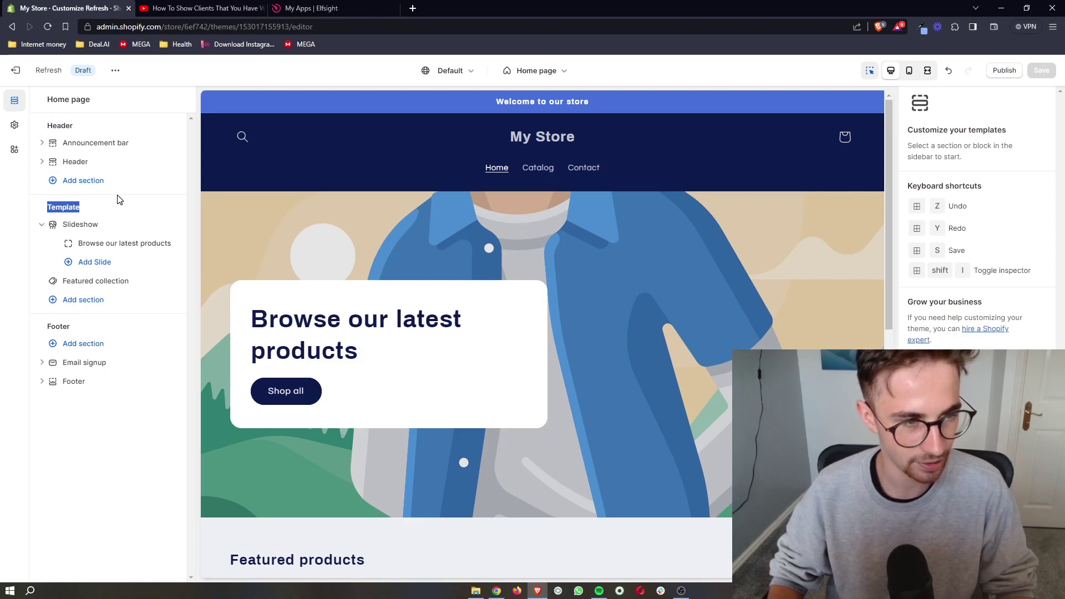
- Add a Custom Liquid section from the home page template's section list
{"action": "left_click", "coordinate": [80, 302]}
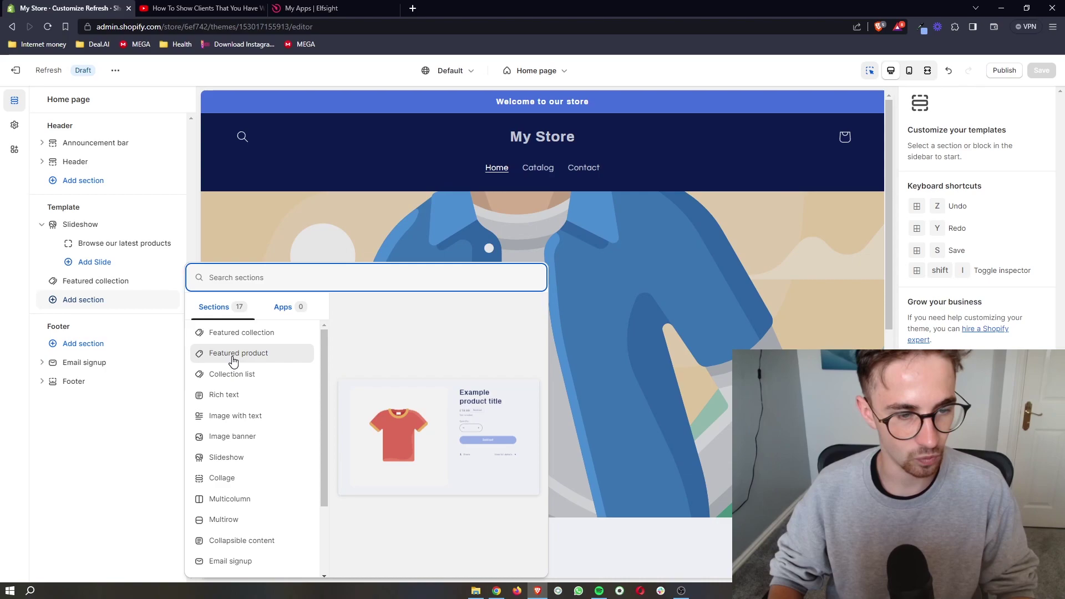
{"action": "scroll", "coordinate": [238, 383], "scroll_direction": "down", "scroll_amount": 2}
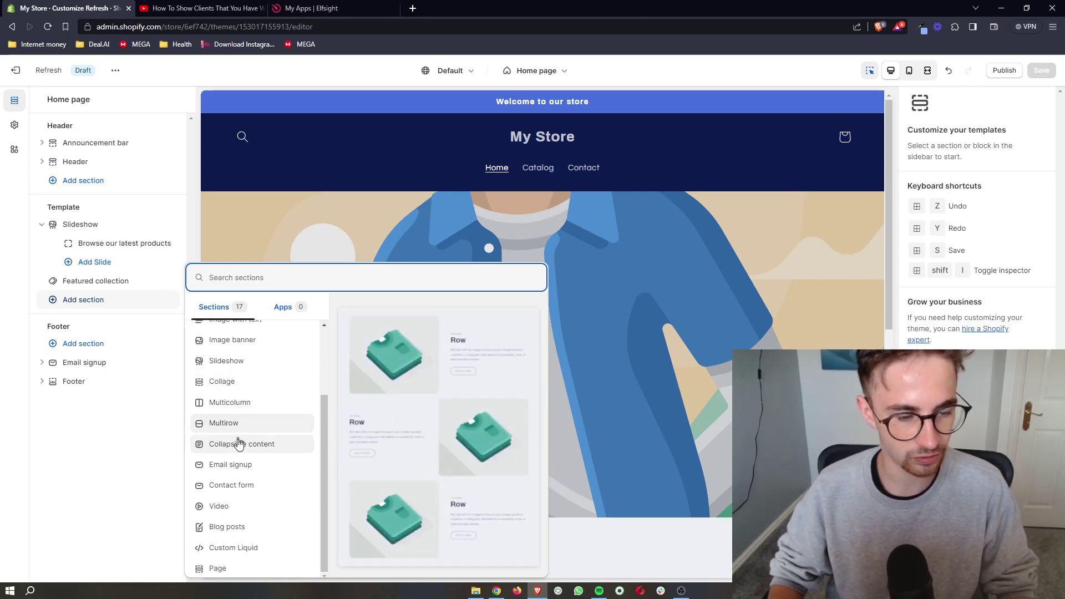
{"action": "scroll", "coordinate": [236, 499], "scroll_direction": "down", "scroll_amount": 1}
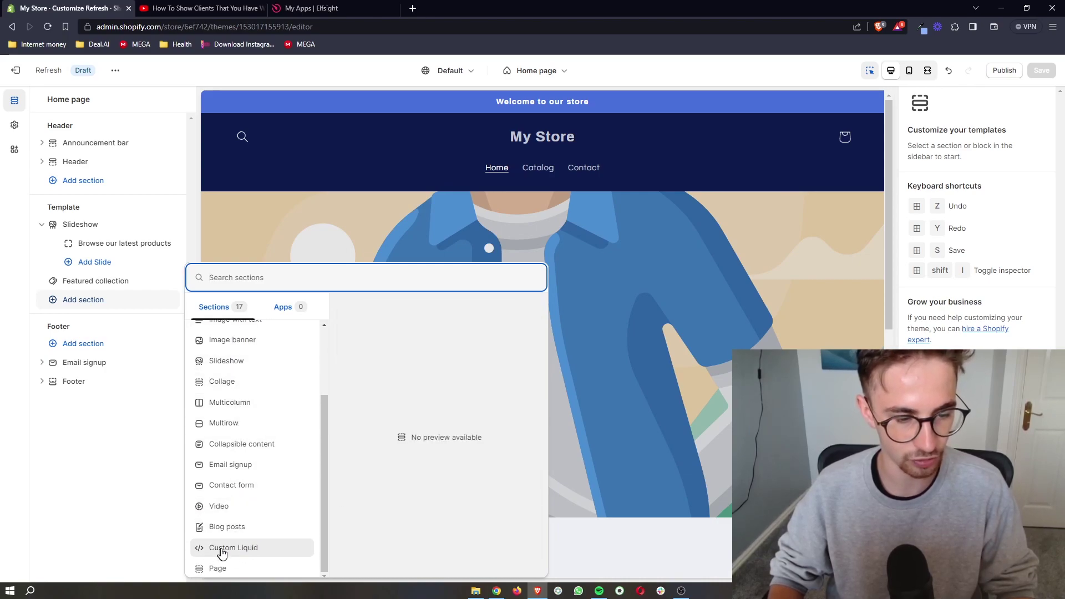
{"action": "left_click", "coordinate": [227, 551]}
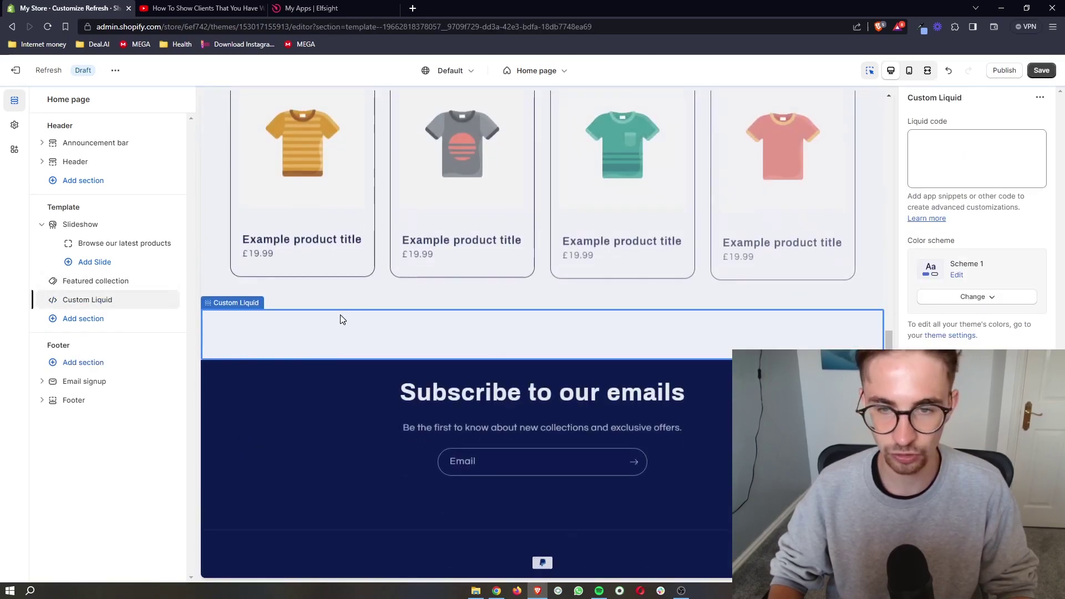
- Paste the Elfsight visitor counter embed code into the Custom Liquid section and save the home page
{"action": "left_click", "coordinate": [952, 156]}
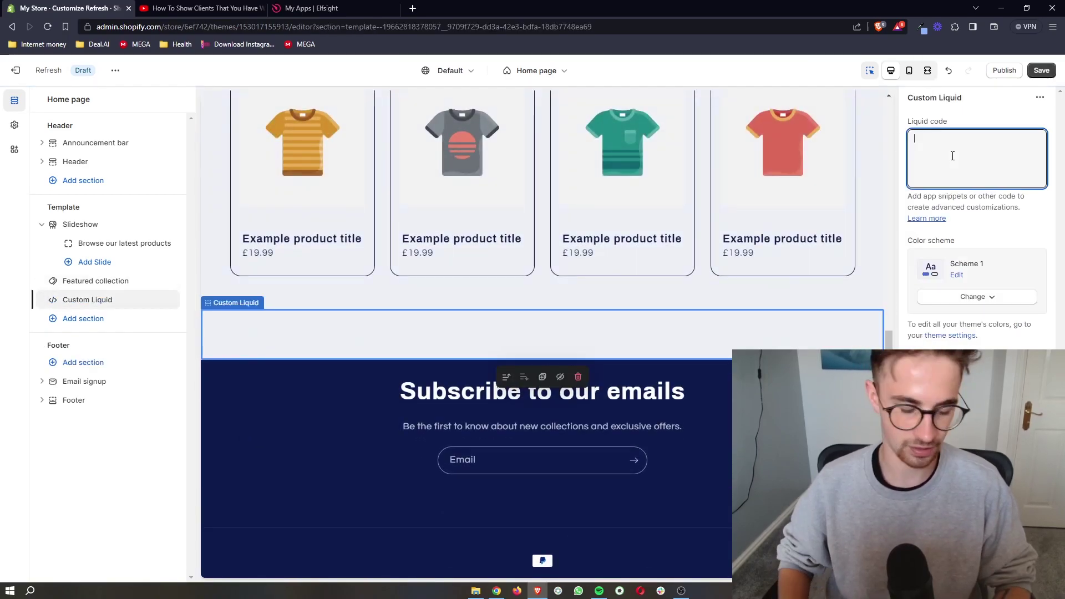
{"action": "key", "text": "ctrl+v"}
{"action": "left_click", "coordinate": [1003, 115]}
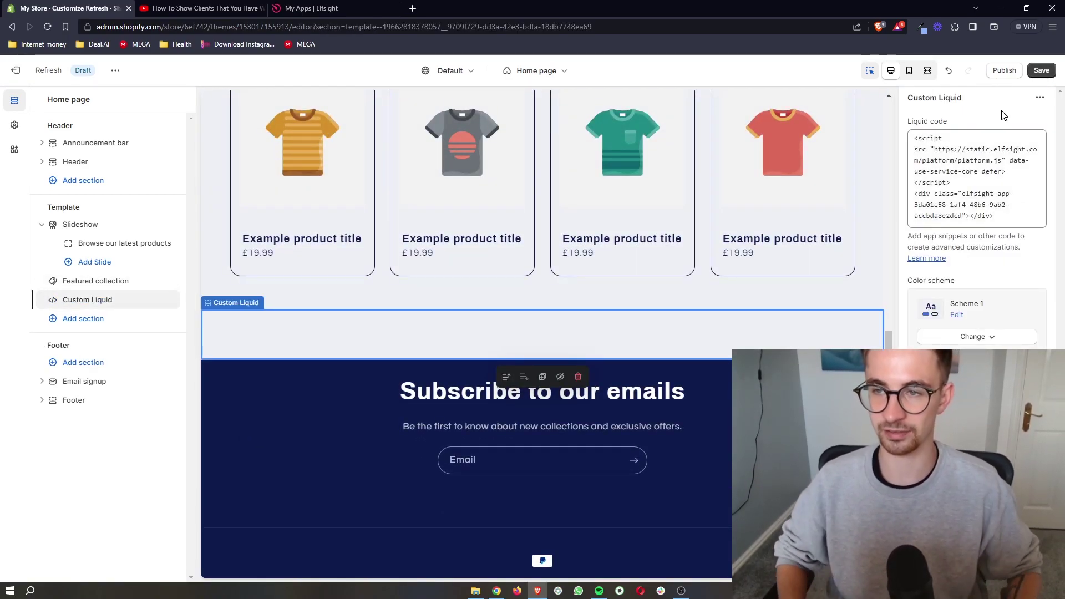
{"action": "scroll", "coordinate": [753, 276], "scroll_direction": "down", "scroll_amount": 1}
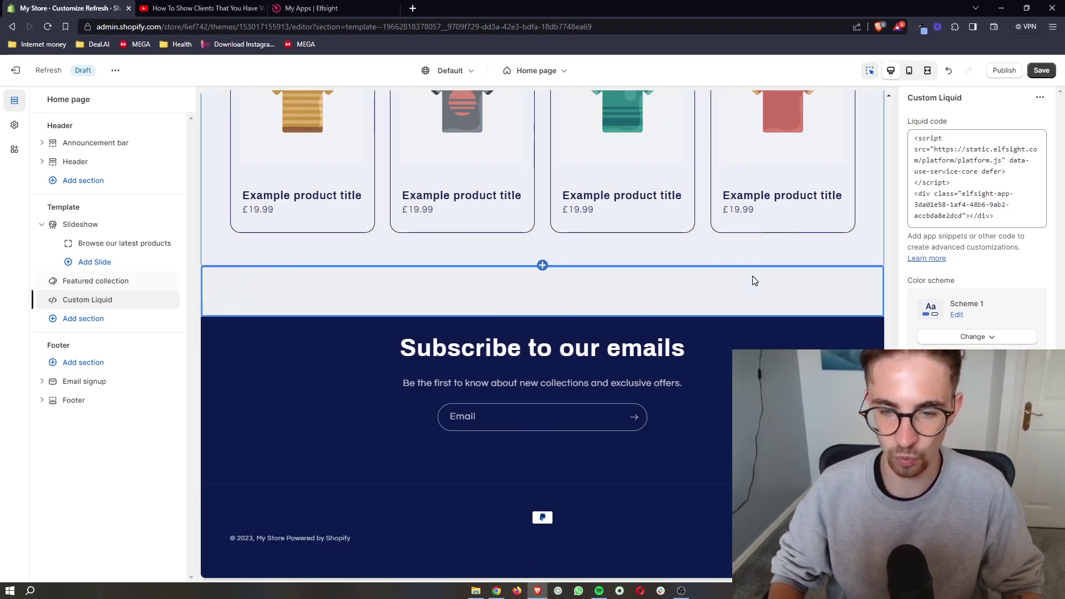
{"action": "left_click", "coordinate": [1042, 71]}
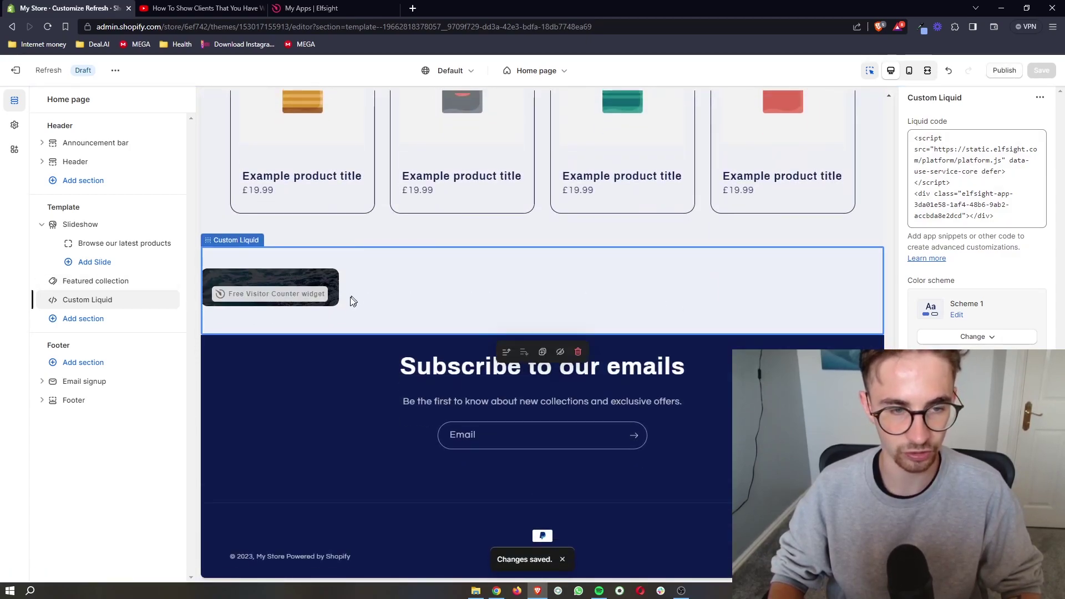
{"action": "scroll", "coordinate": [419, 368], "scroll_direction": "down", "scroll_amount": 1}
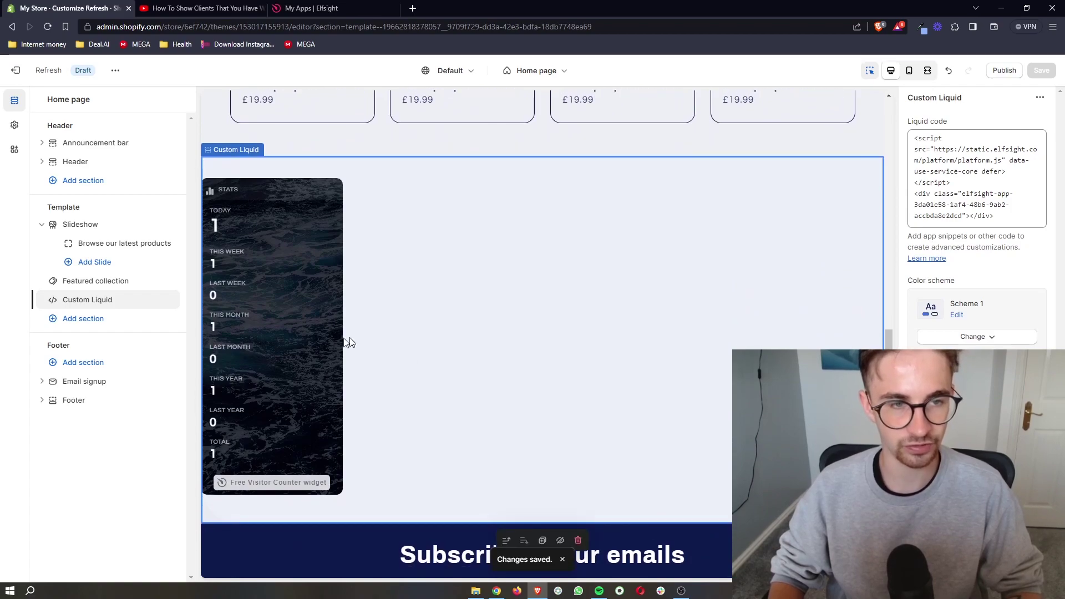